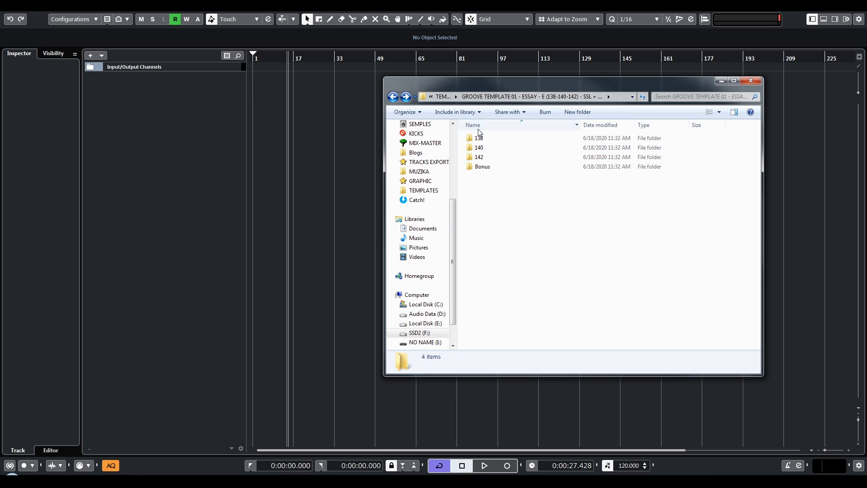
# - Return to the empty Cubase project and set its tempo to 140 BPM
pyautogui.click(591, 406)
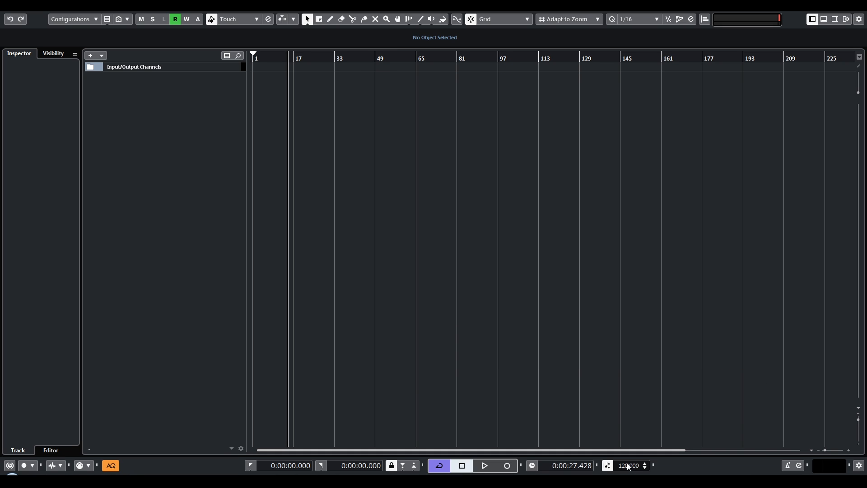
pyautogui.doubleClick(628, 465)
pyautogui.write('140')
pyautogui.press('Return')
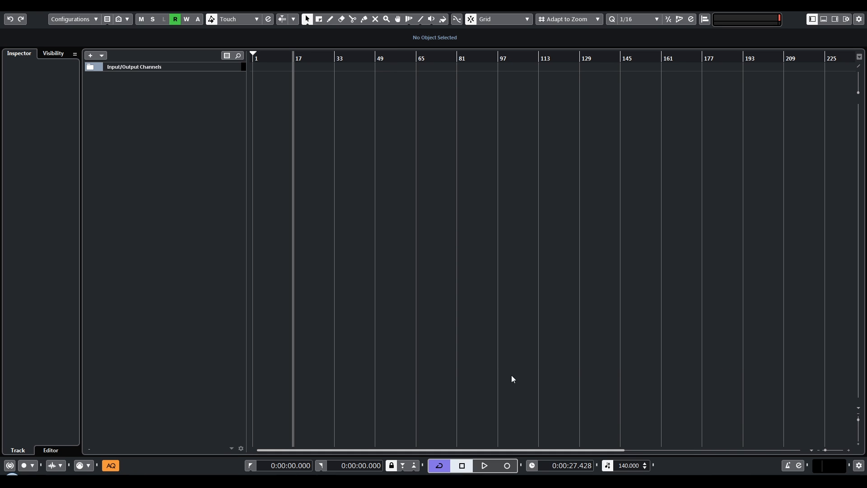
# - Import the ten WAV files, 1. KICK through 10. OH, from the 140 folder at bar 17, each on a different track
pyautogui.click(118, 475)
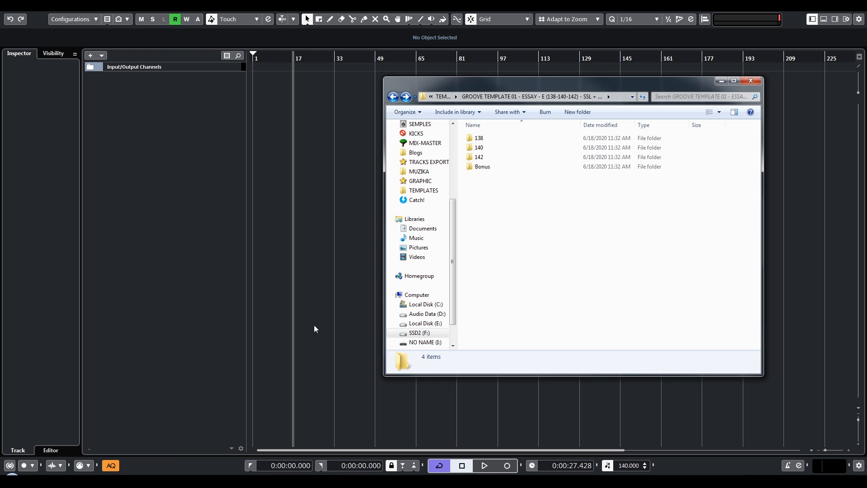
pyautogui.doubleClick(478, 148)
pyautogui.click(482, 157)
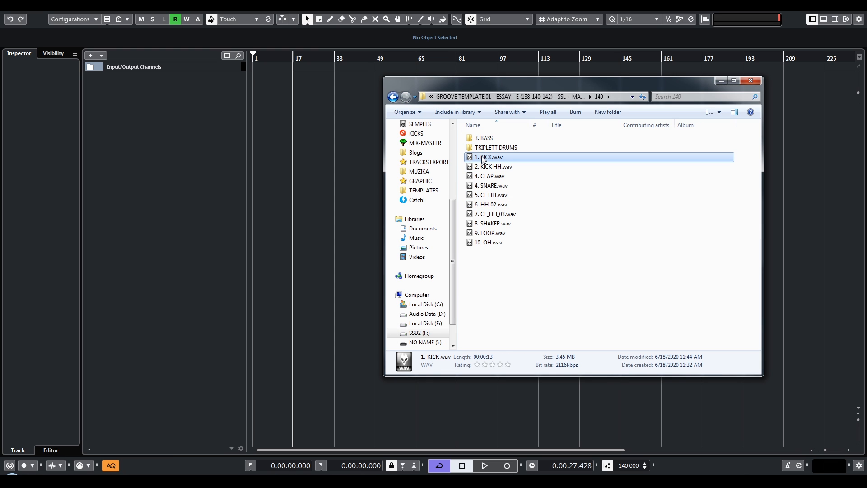
pyautogui.keyDown('shift'); pyautogui.click(488, 242); pyautogui.keyUp('shift')
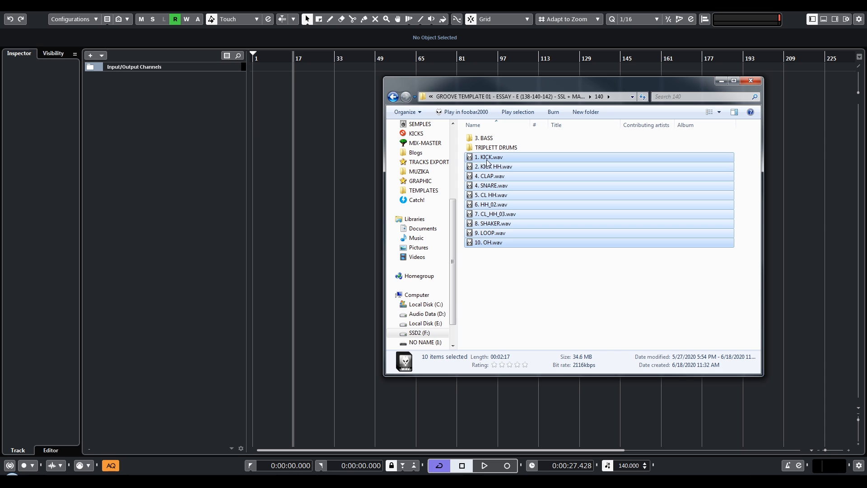
pyautogui.moveTo(487, 164); pyautogui.dragTo(294, 72)
pyautogui.click(444, 258)
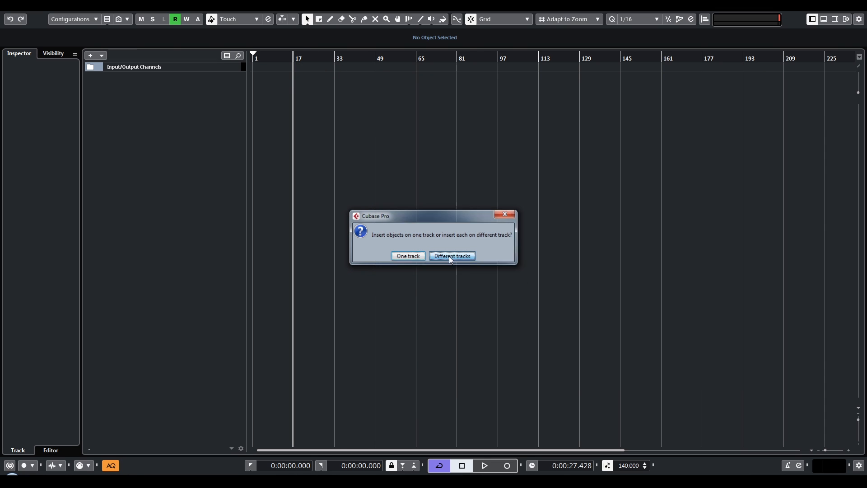
pyautogui.click(469, 273)
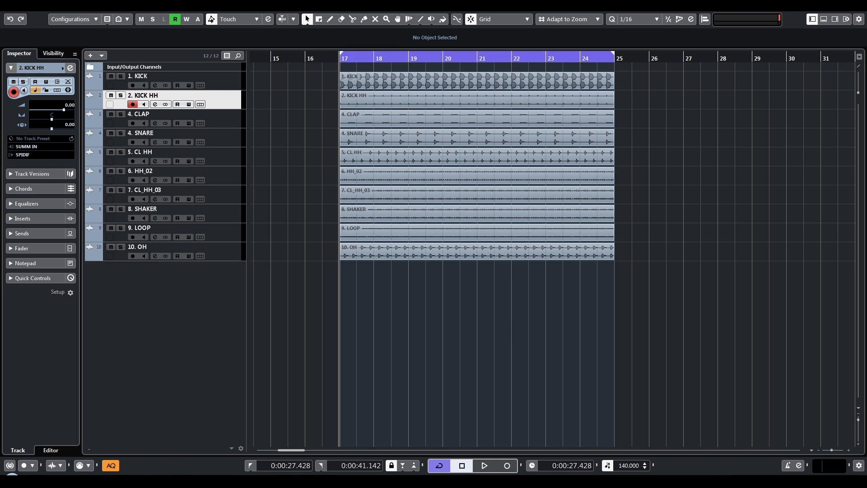
# - Import 4. ROLLING 01.wav from the 3. BASS folder at bar 17 and place its track directly below 1. KICK
pyautogui.click(119, 433)
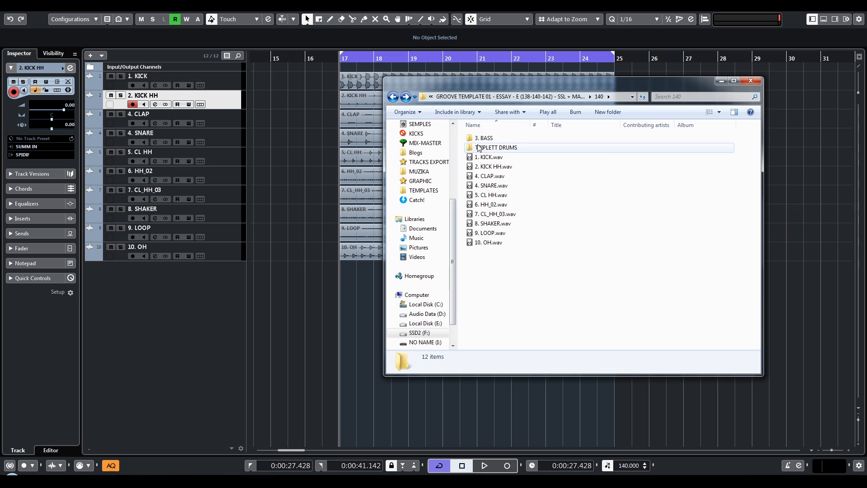
pyautogui.doubleClick(483, 138)
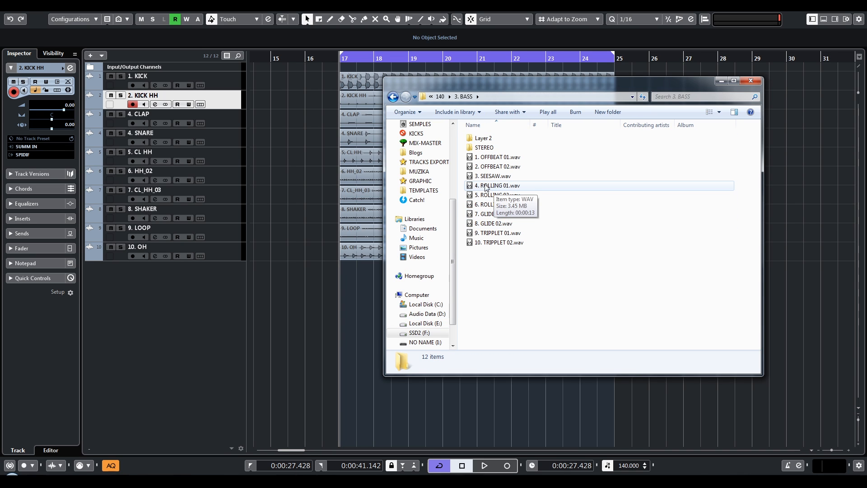
pyautogui.click(504, 191)
pyautogui.moveTo(497, 187); pyautogui.dragTo(342, 266)
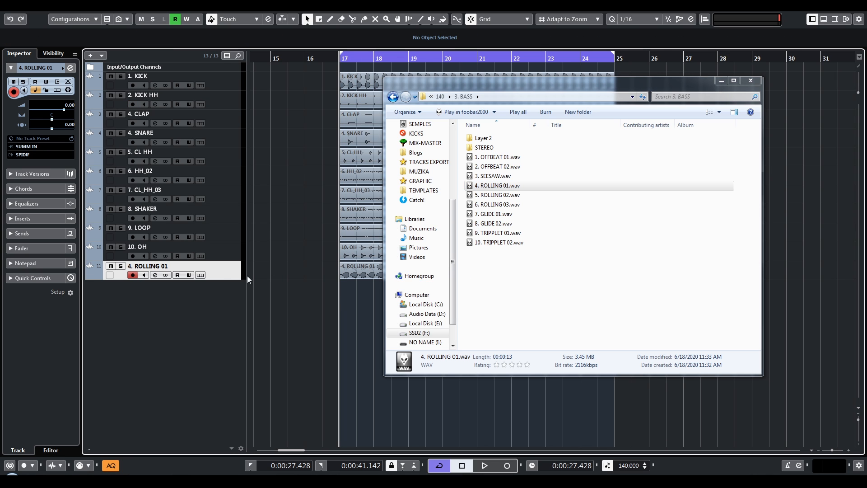
pyautogui.moveTo(223, 269); pyautogui.dragTo(230, 96)
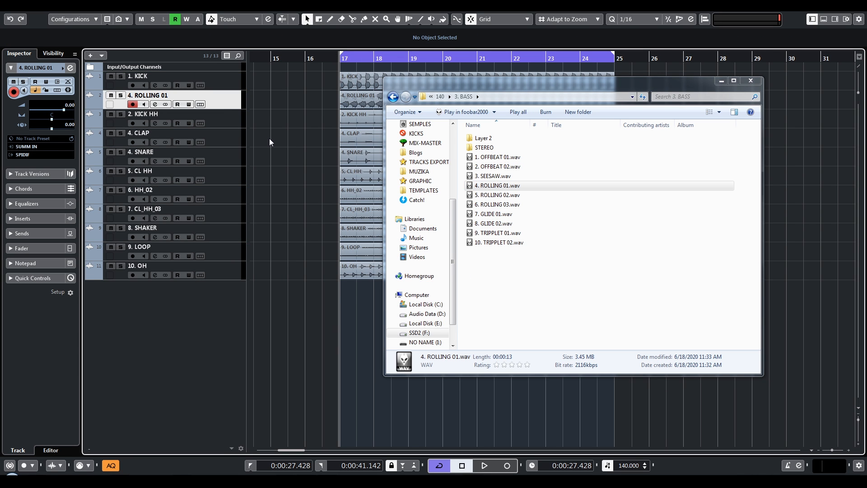
pyautogui.click(722, 82)
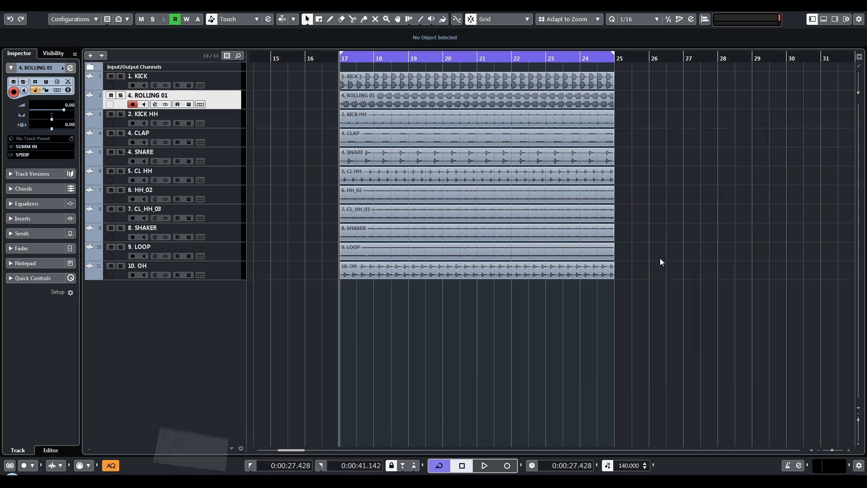
# - Play back the loop from bar 17 to hear the drums together with the rolling bass
pyautogui.press('space')
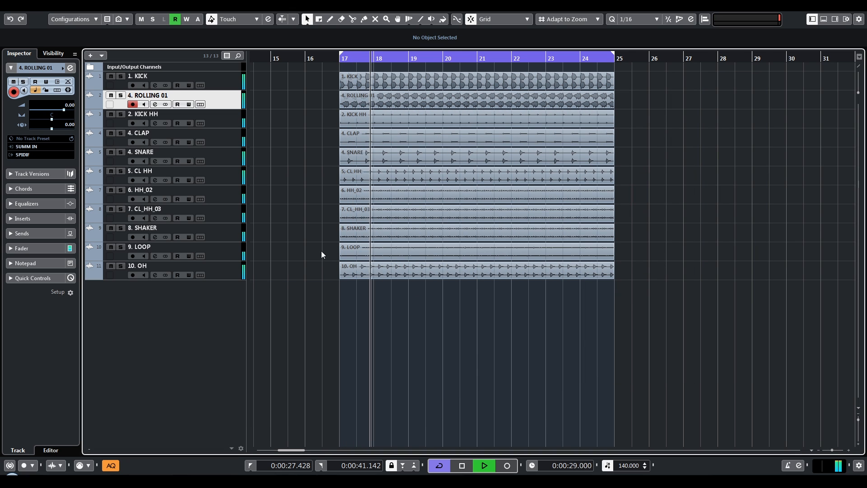
pyautogui.scroll(-2, 317, 226)
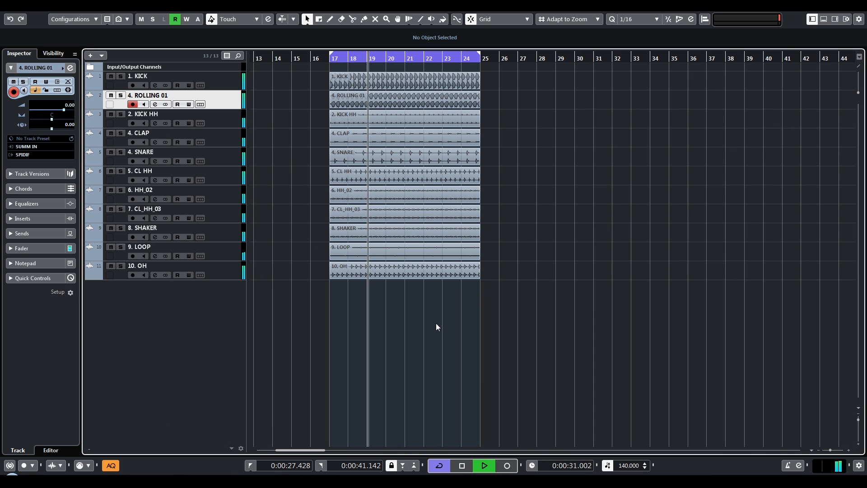
pyautogui.press('space')
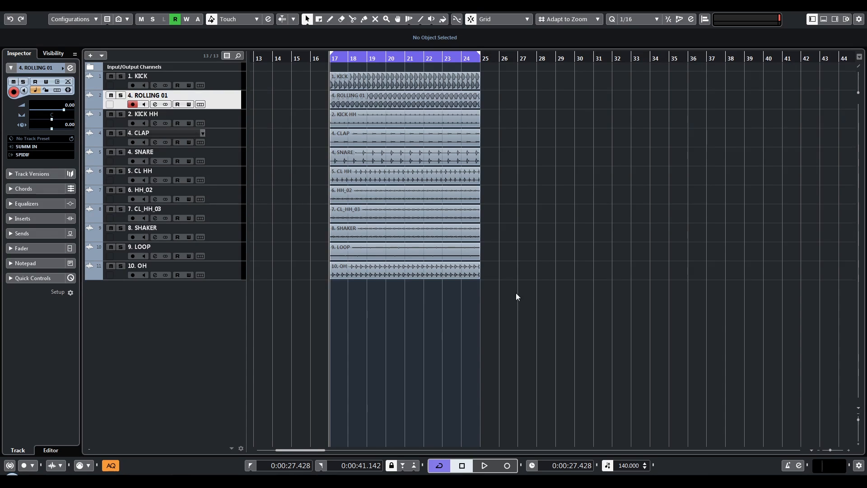
# - Import CRASH.wav from the Bonus folder onto a new track at bar 17 and play back the loop with it
pyautogui.hotkey('alt', 'Tab')
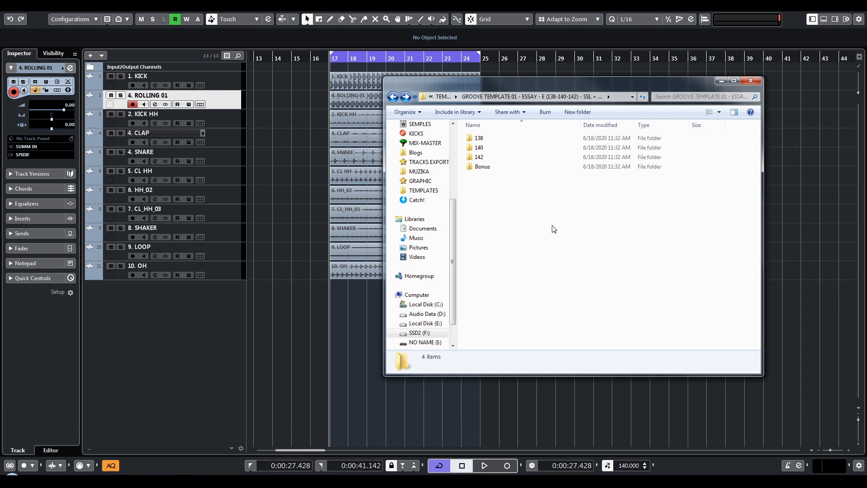
pyautogui.moveTo(489, 149); pyautogui.dragTo(329, 283)
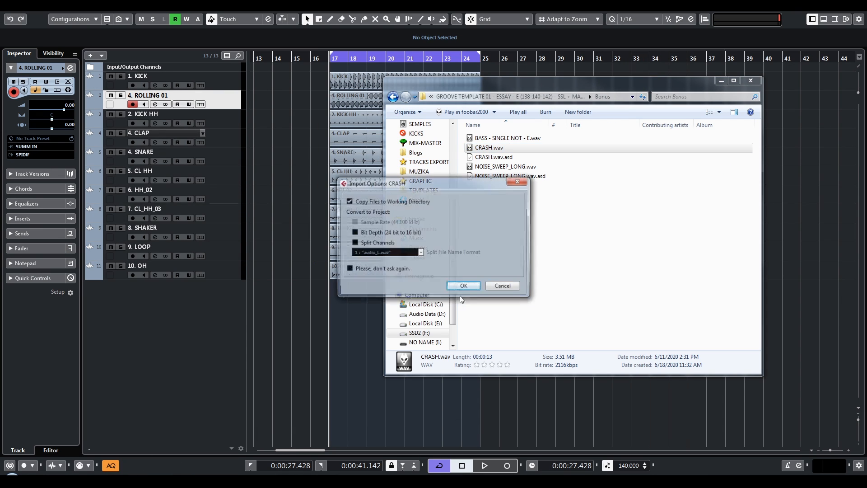
pyautogui.click(457, 287)
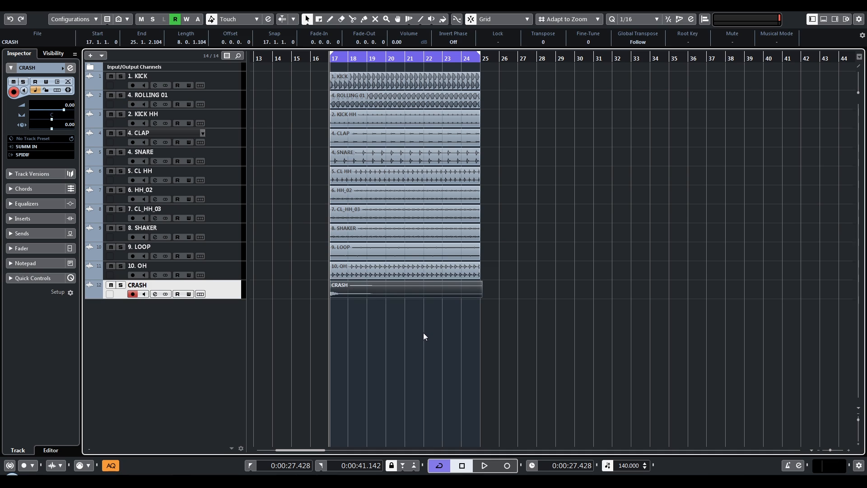
pyautogui.press('space')
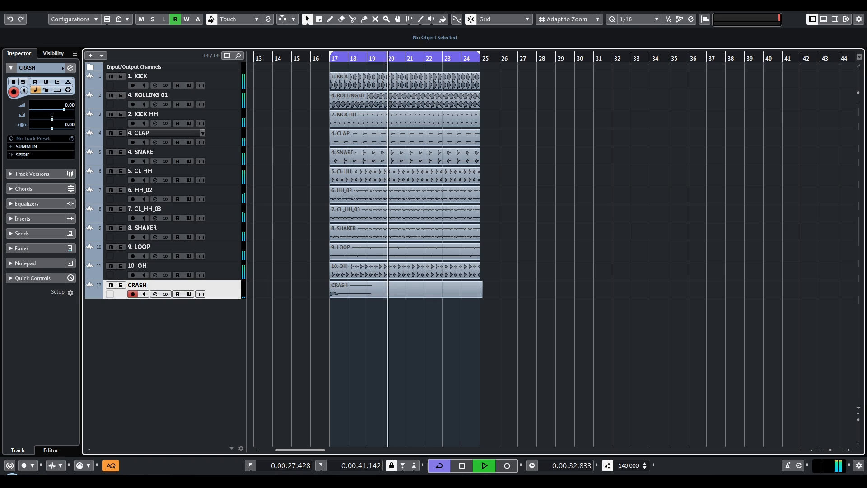
pyautogui.press('space')
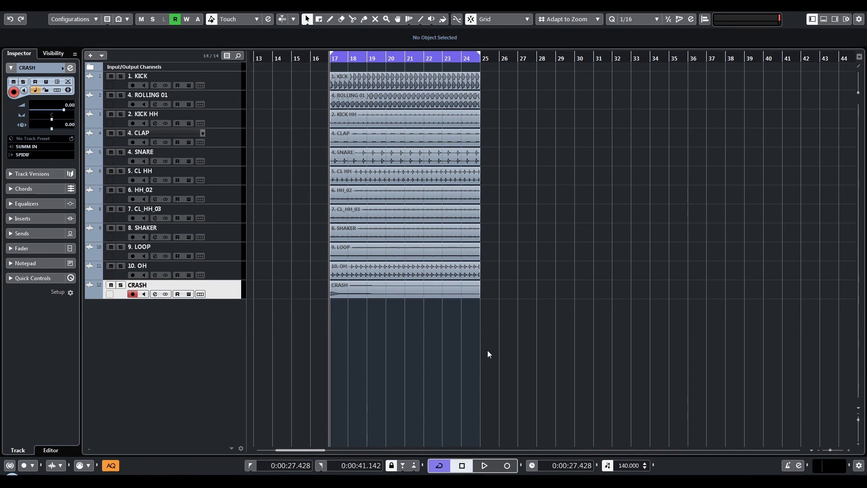
# - Look over the bonus samples in the Bonus folder, and return to the project with the 4. ROLLING 01 track selected
pyautogui.hotkey('alt', 'Tab')
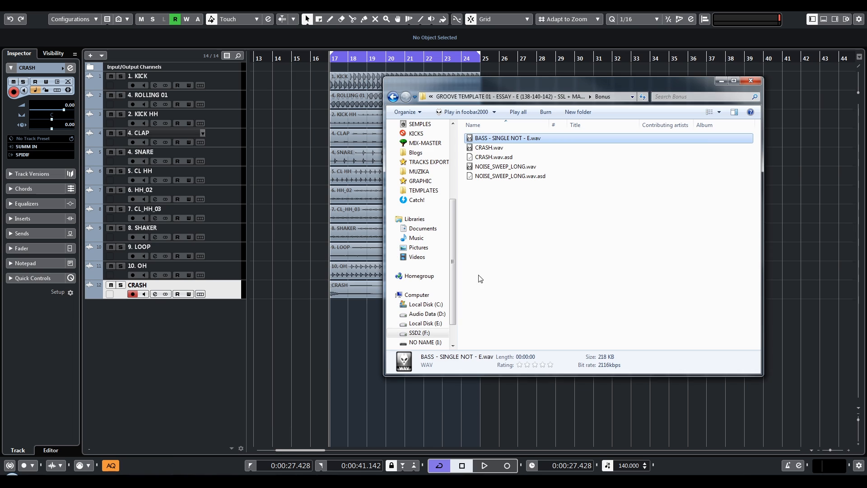
pyautogui.click(525, 256)
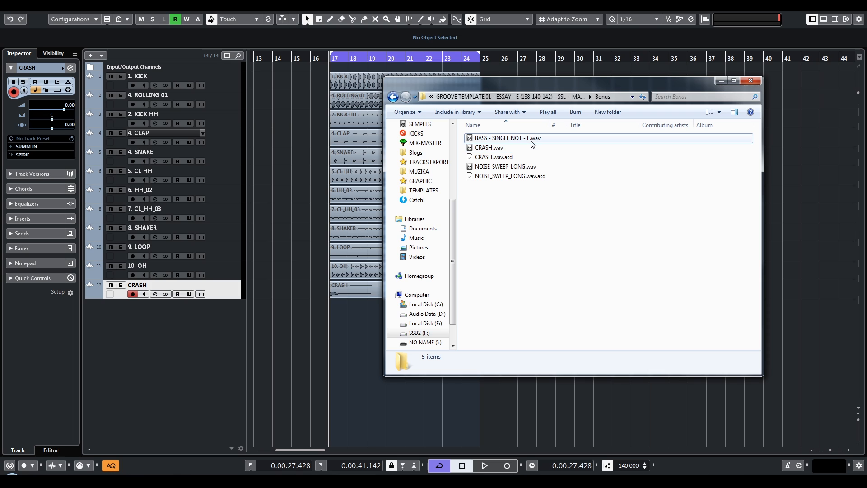
pyautogui.click(217, 99)
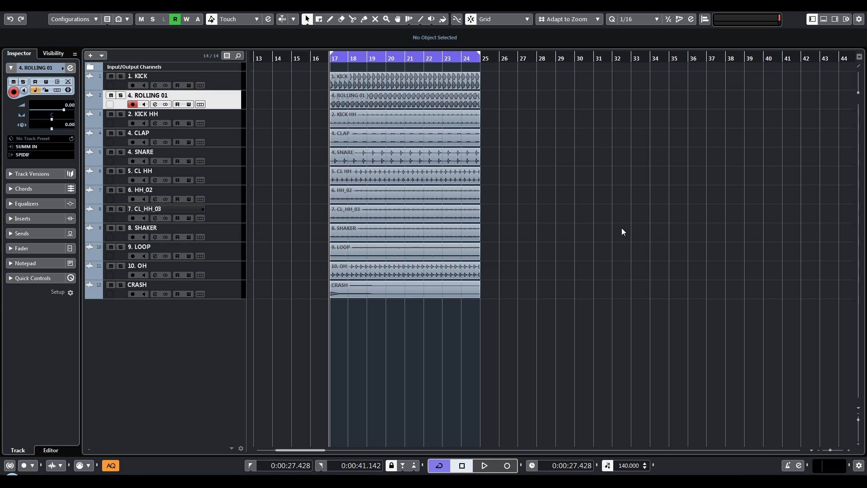
# - Import 4. ROLLING 01 (Layer 2).wav from the Layer 2 bass folder at bar 17 and move its track below 4. ROLLING 01 during playback
pyautogui.hotkey('alt', 'Tab')
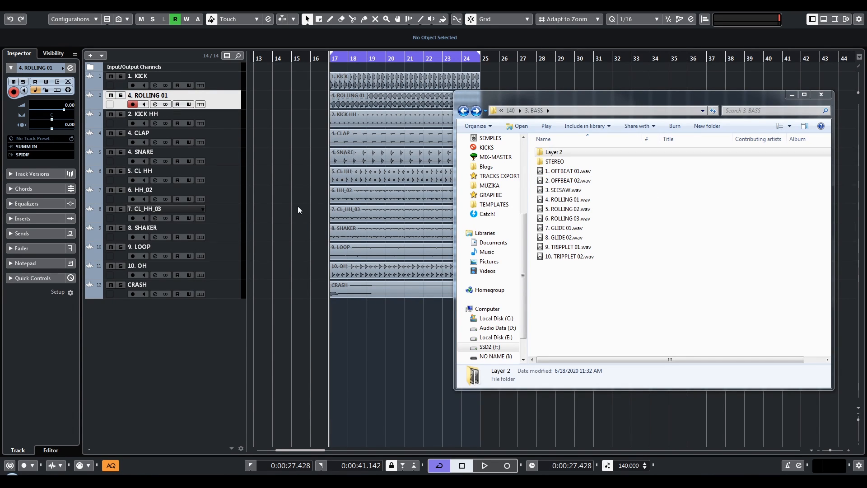
pyautogui.doubleClick(557, 155)
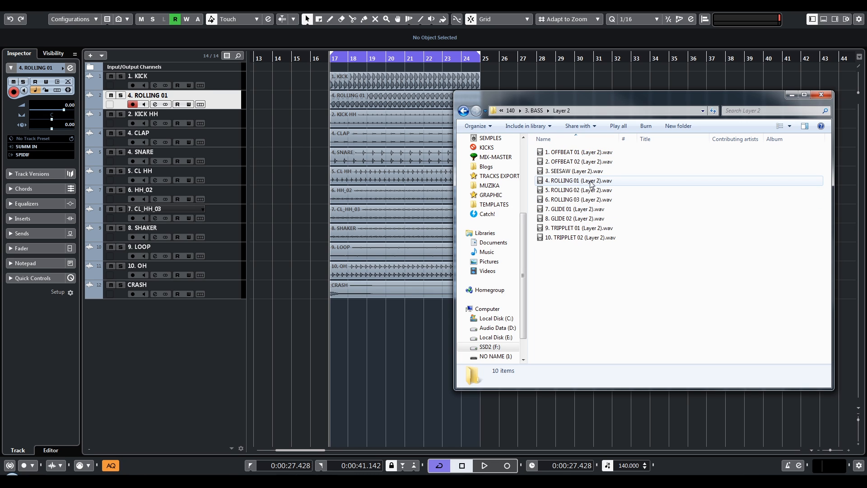
pyautogui.moveTo(590, 183); pyautogui.dragTo(340, 312)
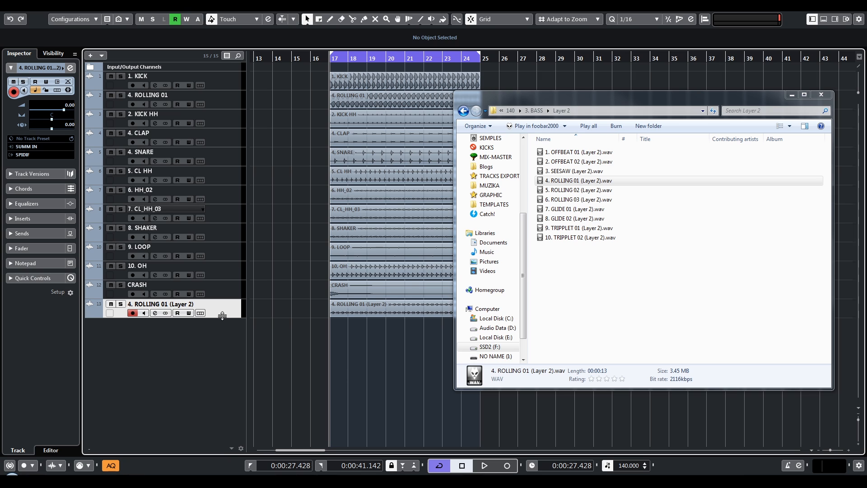
pyautogui.press('space')
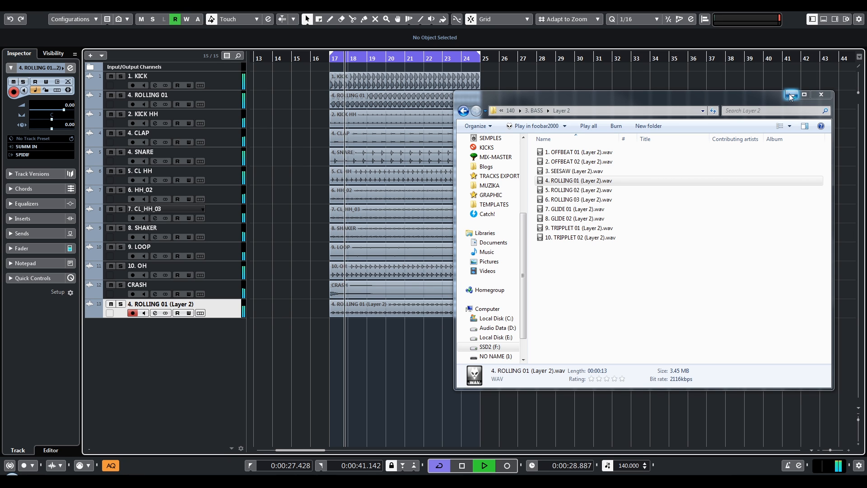
pyautogui.click(791, 95)
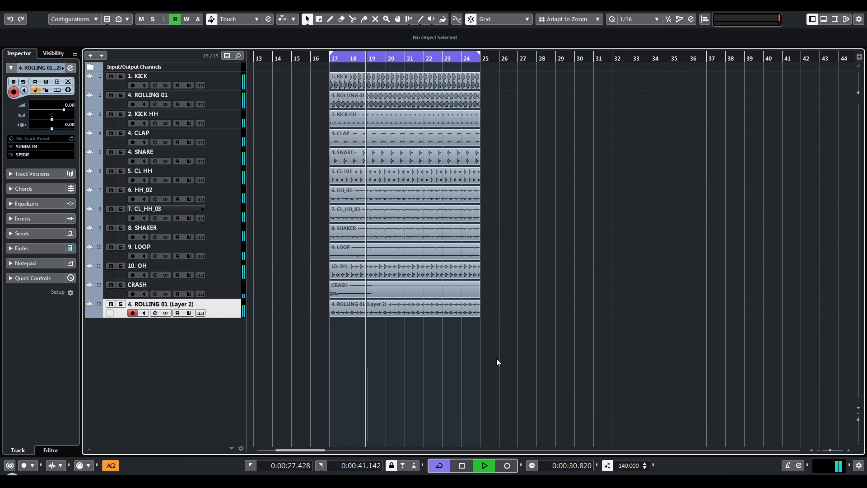
pyautogui.moveTo(223, 305); pyautogui.dragTo(207, 110)
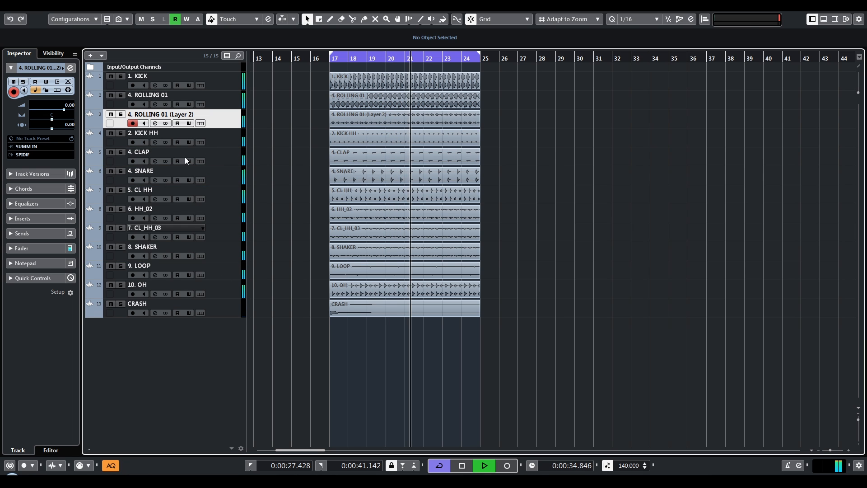
pyautogui.press('space')
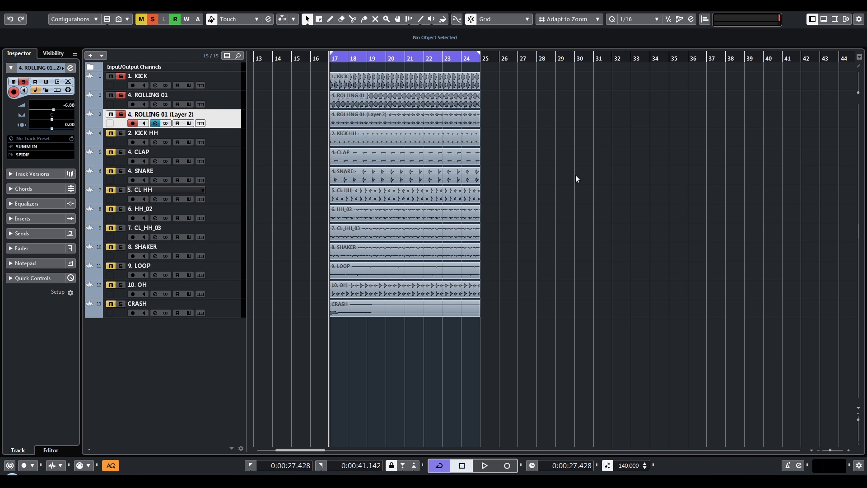
# - Set the volume of the 4. ROLLING 01 (Layer 2) channel to -6.25 dB while playing it soloed with the kick and bass
pyautogui.press('space')
pyautogui.press('e')
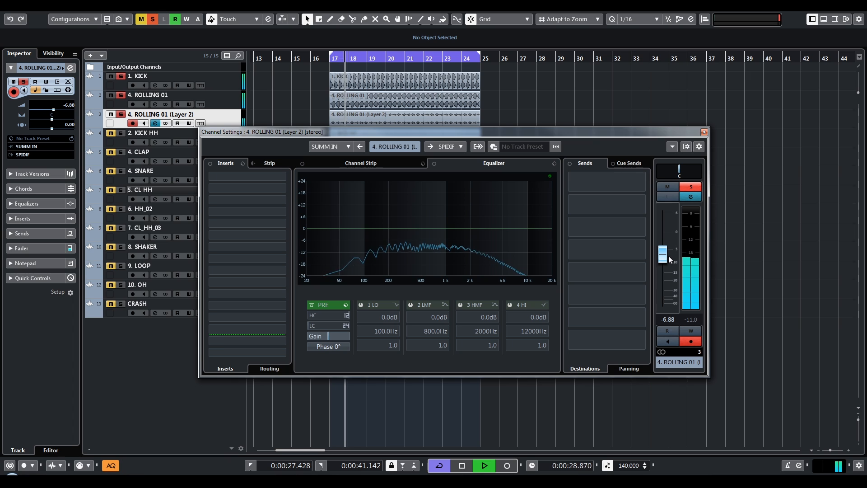
pyautogui.keyDown('ctrl'); pyautogui.click(667, 237); pyautogui.keyUp('ctrl')
pyautogui.moveTo(670, 237); pyautogui.dragTo(672, 253)
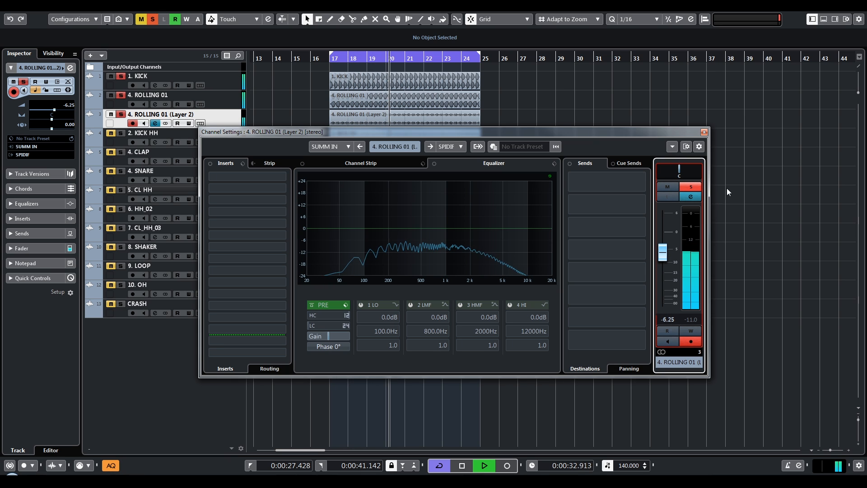
pyautogui.press('space')
pyautogui.click(704, 132)
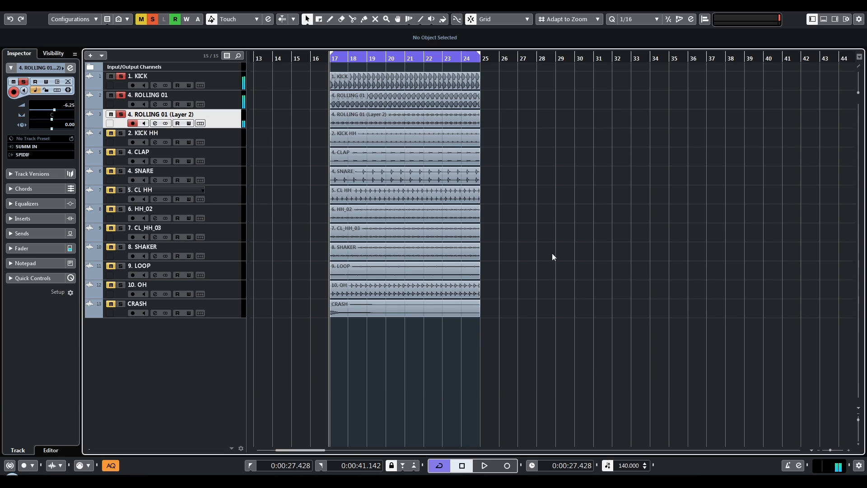
# - Add Bitcrusher as the first insert effect on the 4. ROLLING 01 (Layer 2) track
pyautogui.click(23, 218)
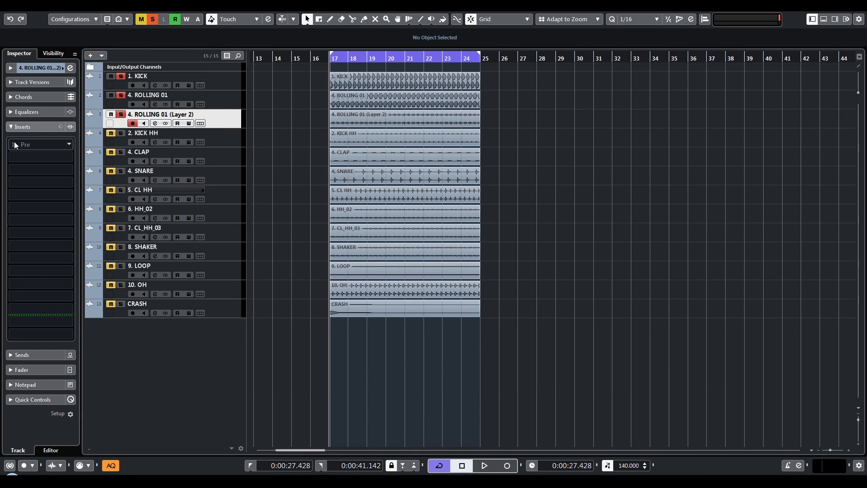
pyautogui.click(29, 142)
pyautogui.write('bit')
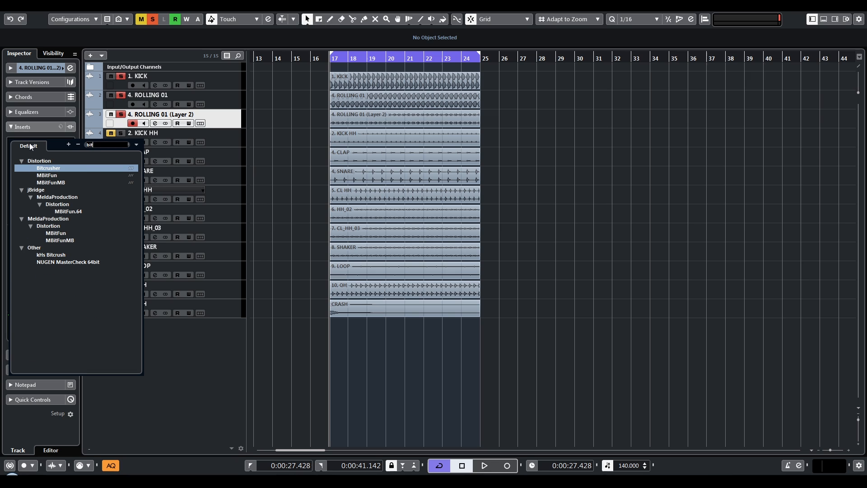
pyautogui.click(77, 169)
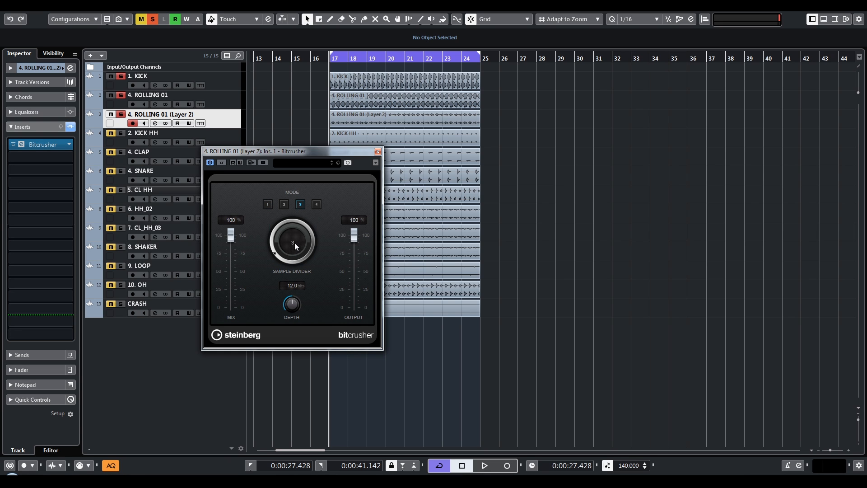
# - Set the volume of the 4. ROLLING 01 (Layer 2) channel to -5.17 dB while the soloed tracks play
pyautogui.press('space')
pyautogui.press('e')
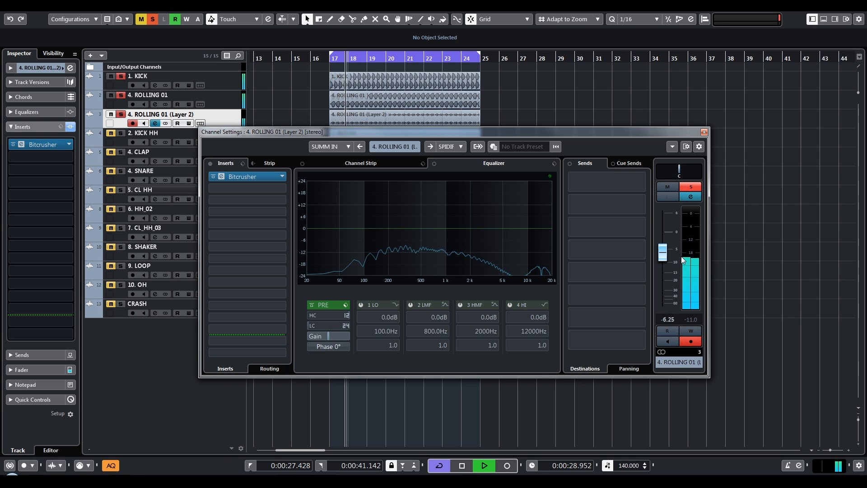
pyautogui.moveTo(683, 260)
pyautogui.mouseDown()
pyautogui.moveTo(674, 235)
pyautogui.moveTo(675, 253)
pyautogui.mouseUp()
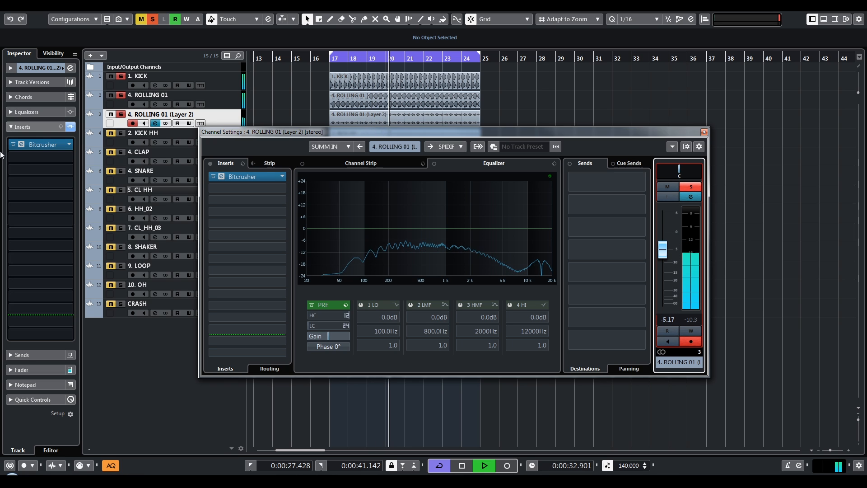
# - Compare the Layer 2 bass with Bitcrusher bypassed and active, and stop playback
pyautogui.click(13, 144)
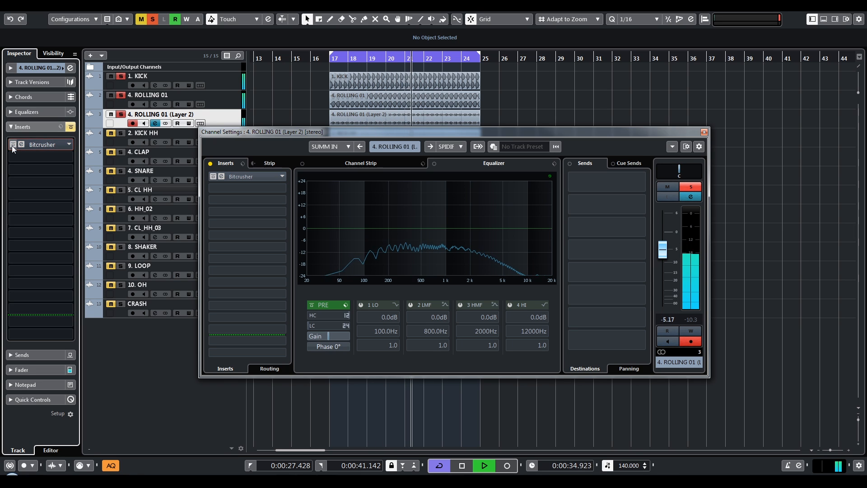
pyautogui.click(12, 146)
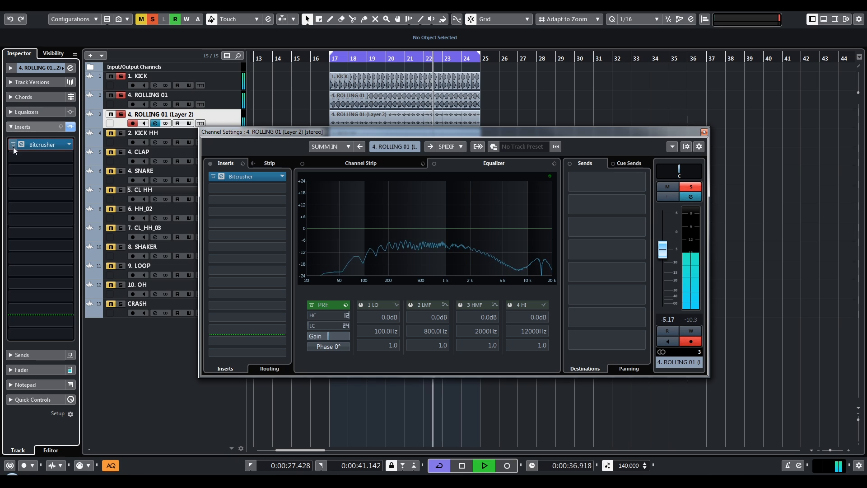
pyautogui.press('space')
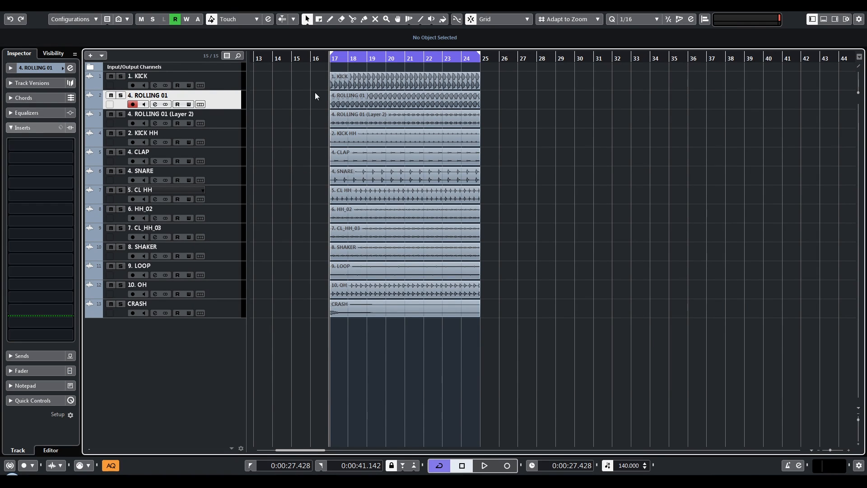
# - Mute the 4. ROLLING 01 and 4. ROLLING 01 (Layer 2) tracks
pyautogui.keyDown('ctrl'); pyautogui.click(235, 123); pyautogui.keyUp('ctrl')
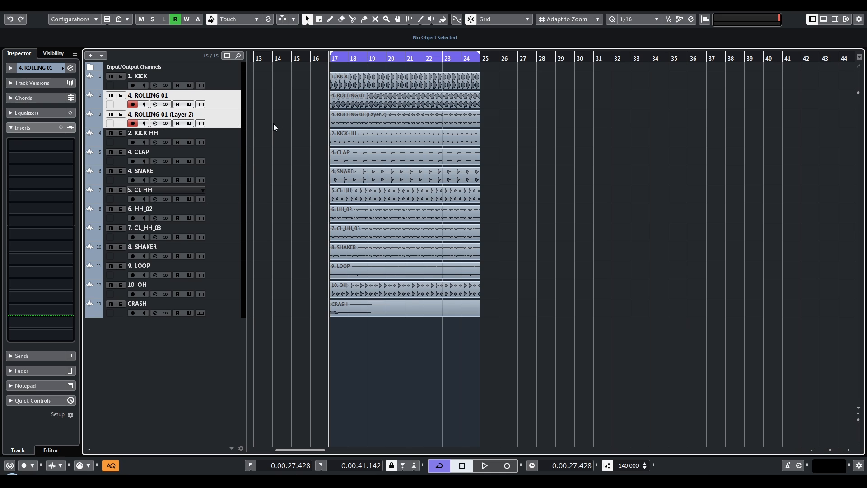
pyautogui.click(220, 119)
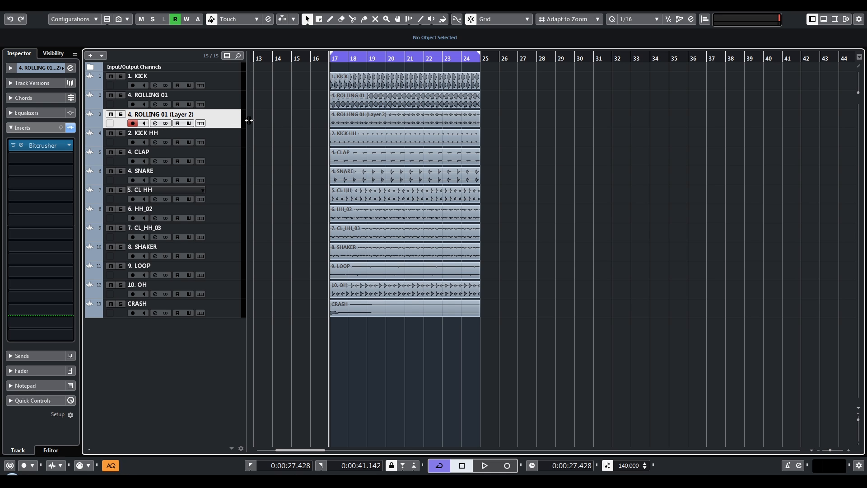
pyautogui.click(110, 114)
pyautogui.click(111, 95)
# - Import 4. ROLLING 01 - Stereo.wav from the STEREO bass folder at bar 17 and move its track below 1. KICK
pyautogui.hotkey('alt', 'Tab')
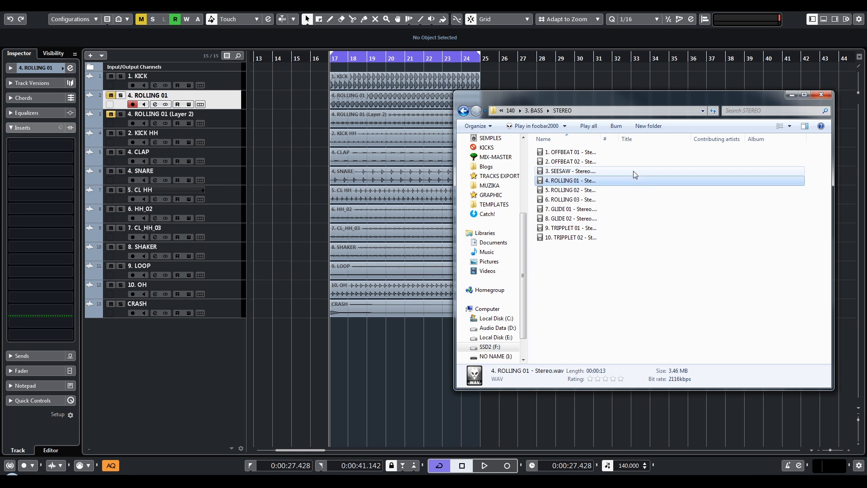
pyautogui.press('BackSpace')
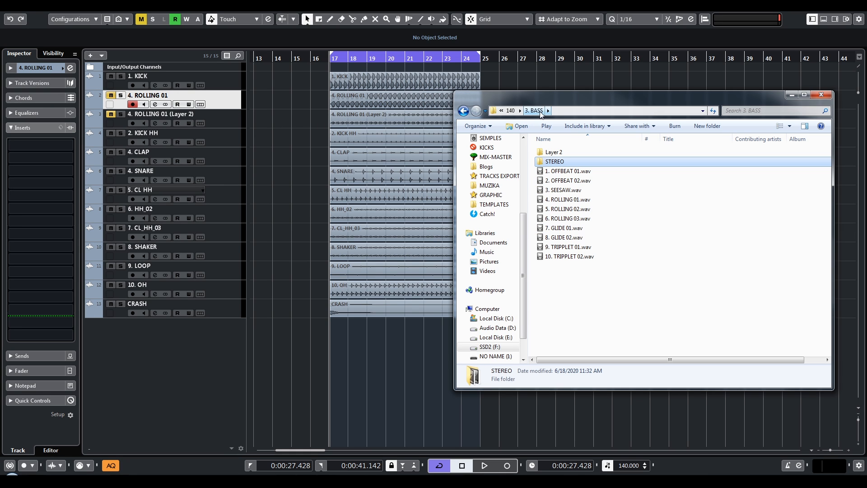
pyautogui.doubleClick(561, 162)
pyautogui.moveTo(570, 181); pyautogui.dragTo(372, 330)
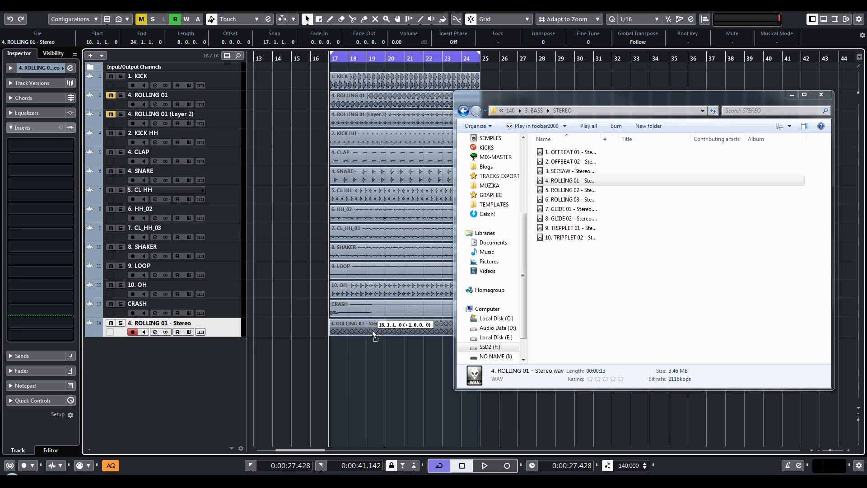
pyautogui.moveTo(226, 324); pyautogui.dragTo(227, 92)
# - Listen to 1. KICK, 4. ROLLING 01 - Stereo and 2. KICK HH soloed together, with the file browser minimized
pyautogui.click(226, 88)
pyautogui.keyDown('shift'); pyautogui.click(235, 99); pyautogui.keyUp('shift')
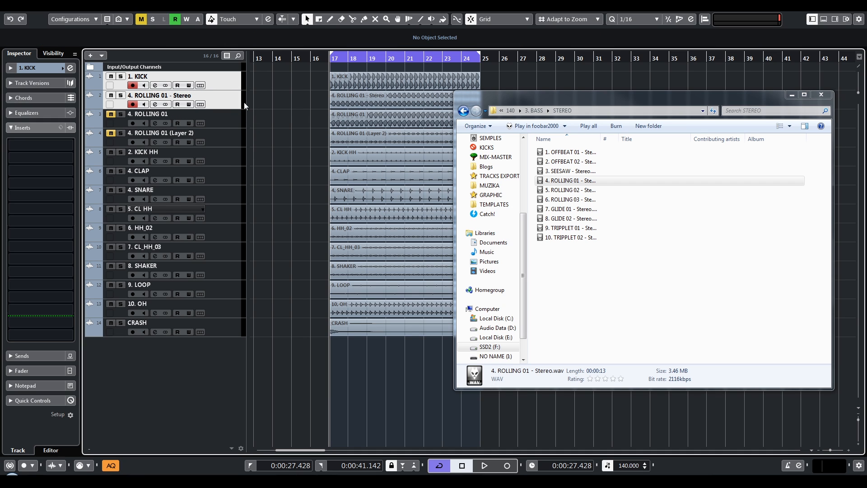
pyautogui.press('s')
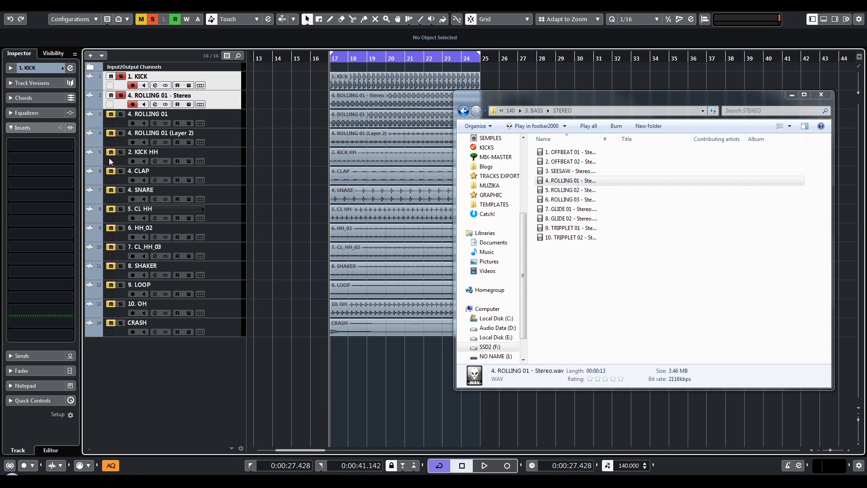
pyautogui.click(227, 153)
pyautogui.press('space')
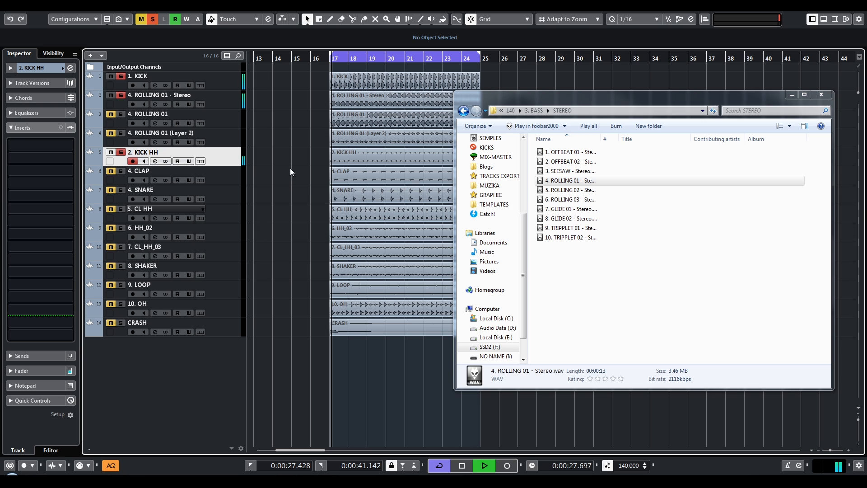
pyautogui.click(791, 95)
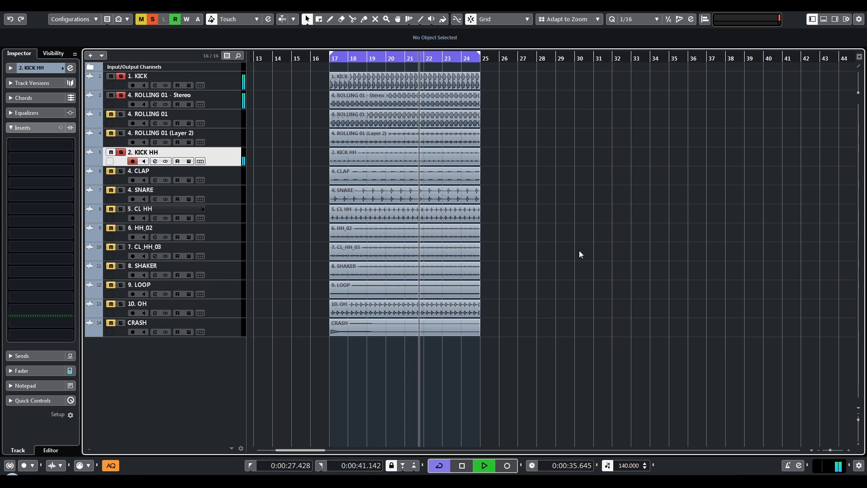
pyautogui.press('space')
# - Clear all solos, unmute 4. ROLLING 01 (Layer 2) and play the loop with it and the stereo bass
pyautogui.click(120, 152)
pyautogui.click(228, 105)
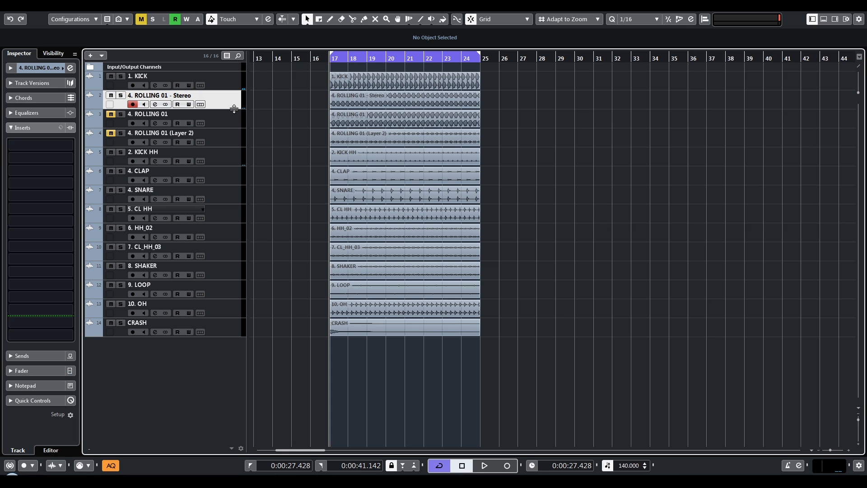
pyautogui.keyDown('shift'); pyautogui.click(230, 120); pyautogui.keyUp('shift')
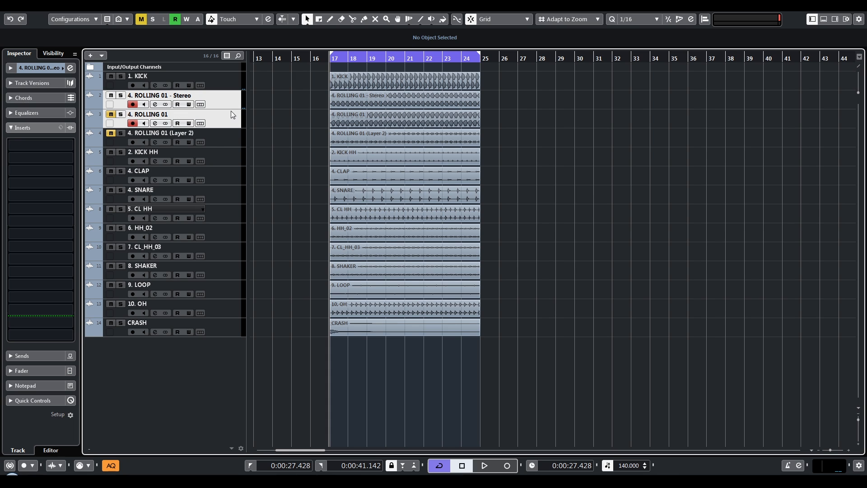
pyautogui.click(227, 97)
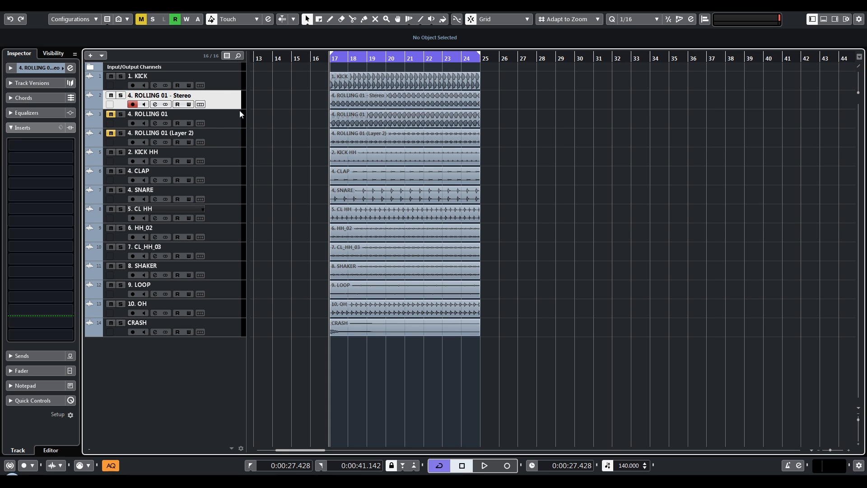
pyautogui.keyDown('ctrl'); pyautogui.click(231, 142); pyautogui.keyUp('ctrl')
pyautogui.press('space')
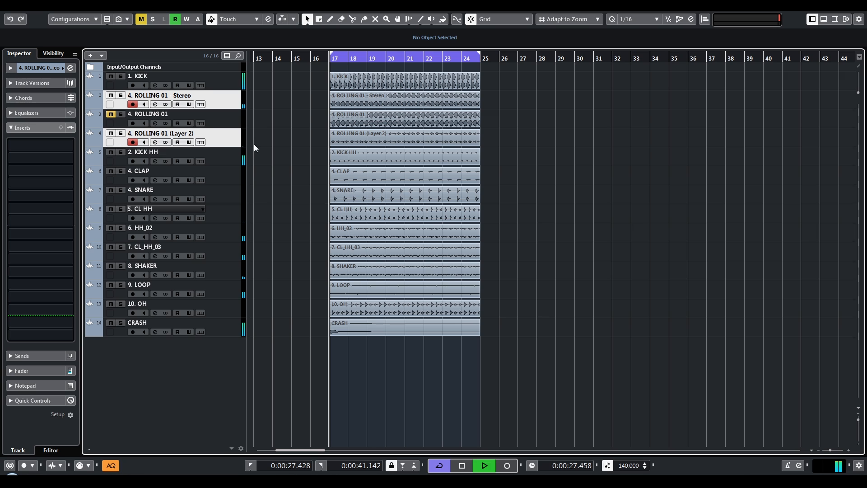
# - Set the volume of the 4. ROLLING 01 (Layer 2) channel to -1.06 dB during playback, and close its channel settings
pyautogui.click(116, 141)
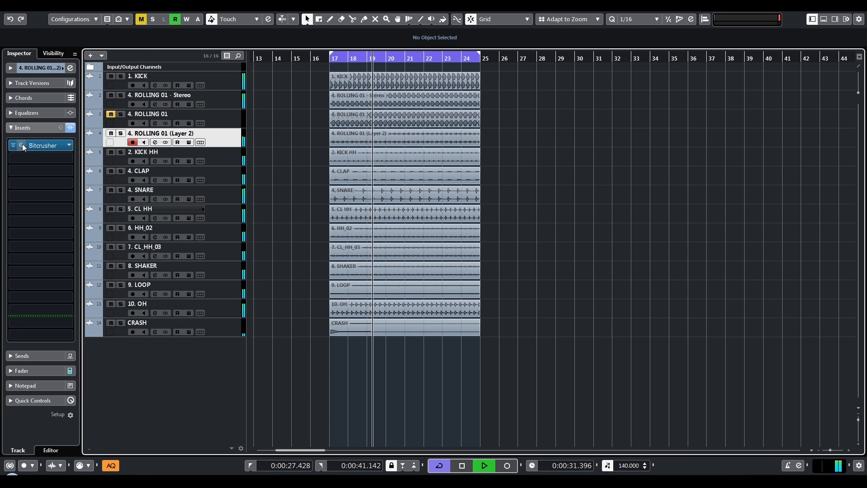
pyautogui.click(155, 142)
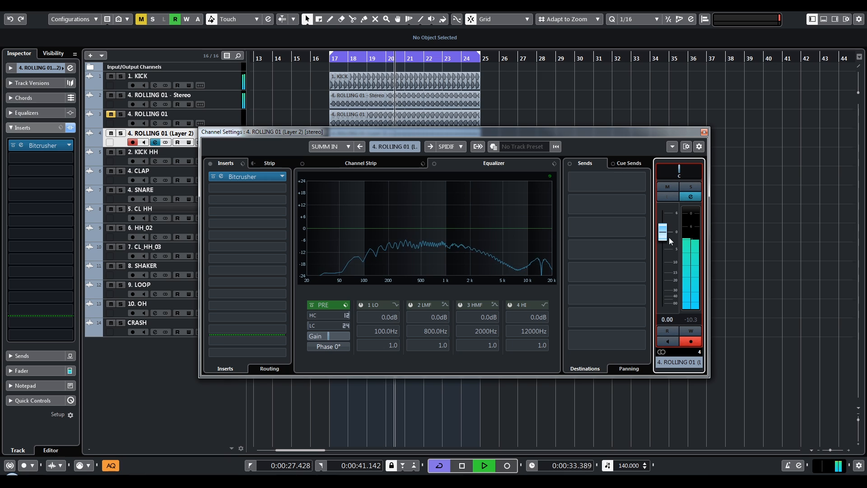
pyautogui.moveTo(667, 238); pyautogui.dragTo(665, 243)
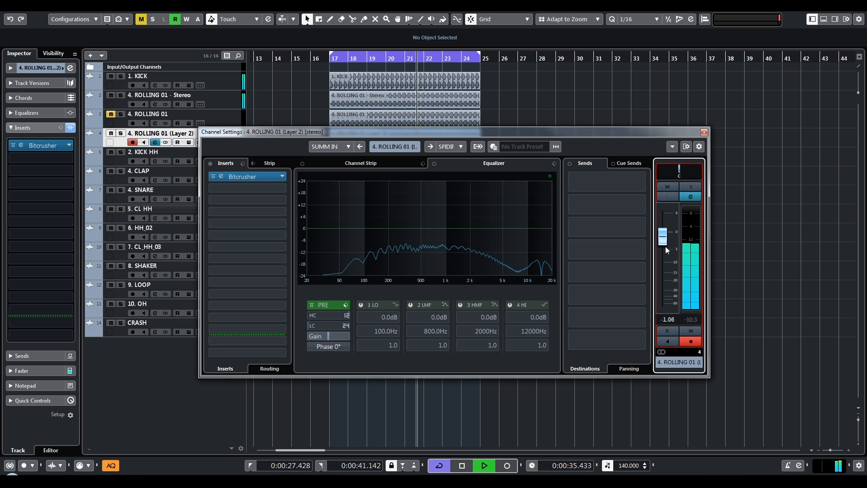
pyautogui.press('space')
pyautogui.press('Escape')
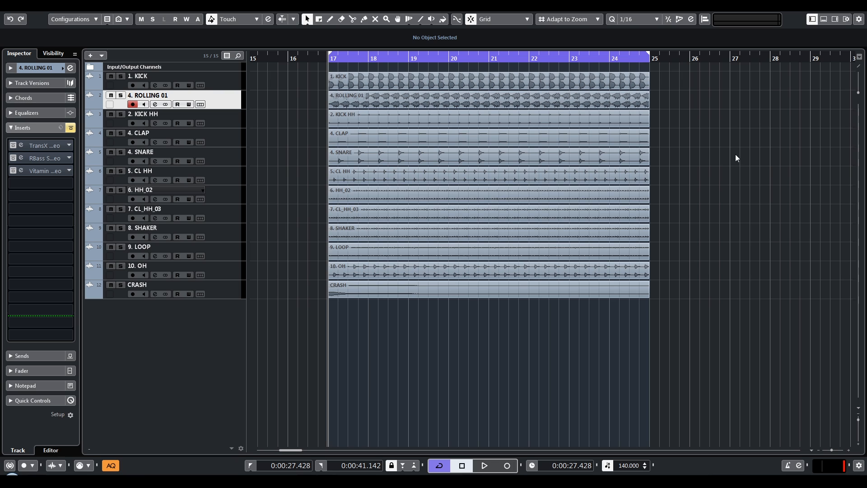
# - Solo 4. ROLLING 01 and open its TransX Multi insert to examine the range settings of the four bands
pyautogui.press('s')
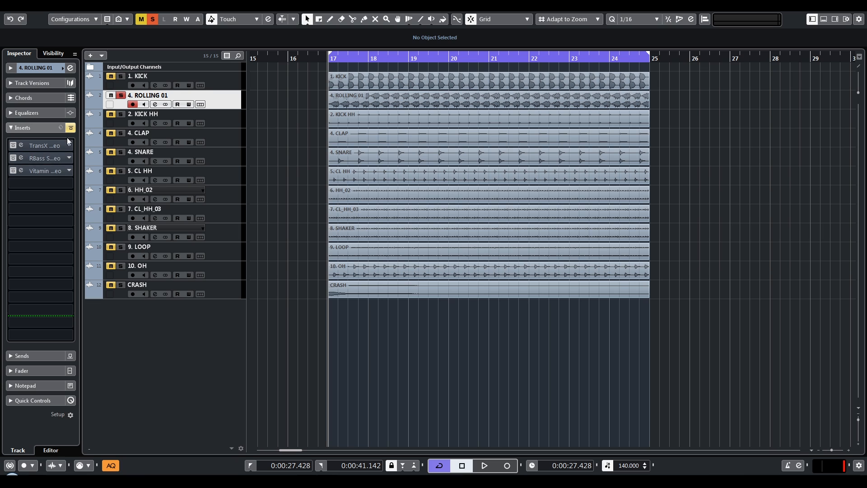
pyautogui.click(21, 144)
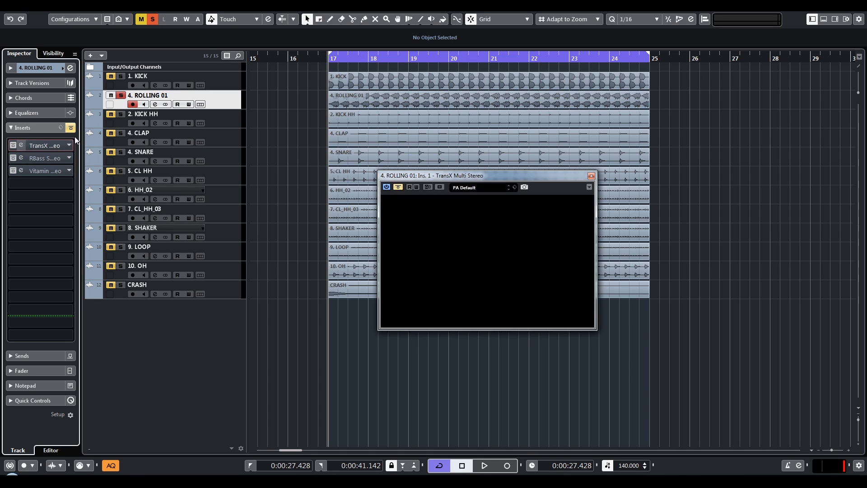
pyautogui.moveTo(455, 178); pyautogui.dragTo(400, 176)
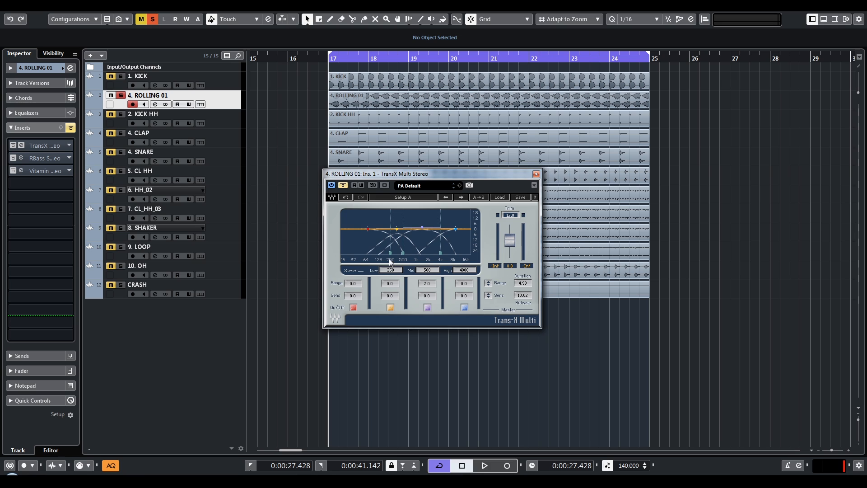
pyautogui.click(352, 286)
pyautogui.click(395, 287)
pyautogui.moveTo(427, 283); pyautogui.dragTo(432, 302)
pyautogui.click(465, 287)
# - Play the soloed 4. ROLLING 01 bass and compare it with TransX Multi bypassed and active
pyautogui.press('space')
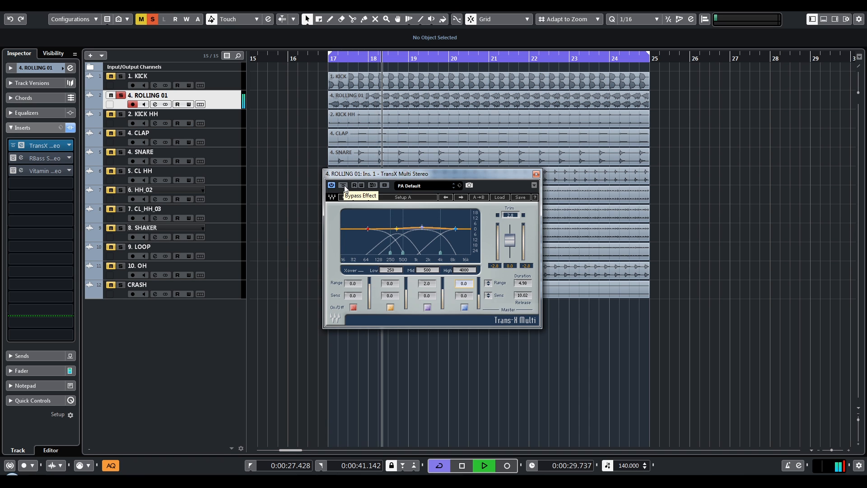
pyautogui.click(343, 186)
pyautogui.click(343, 186)
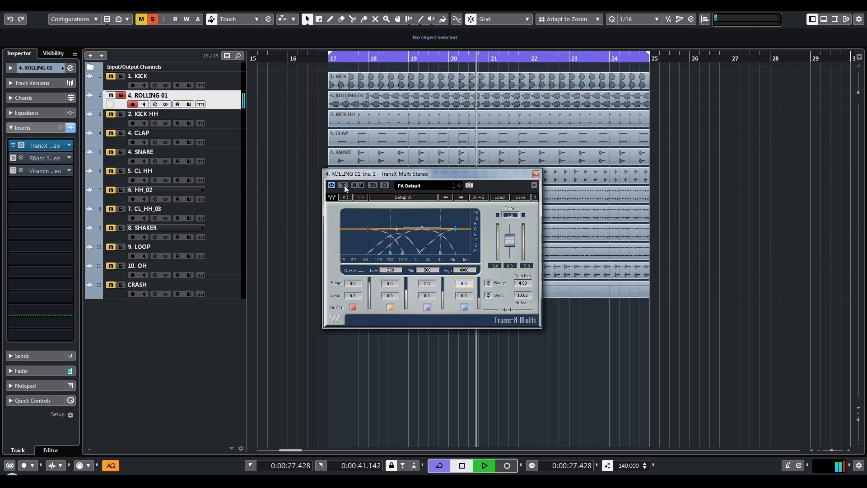
pyautogui.press('space')
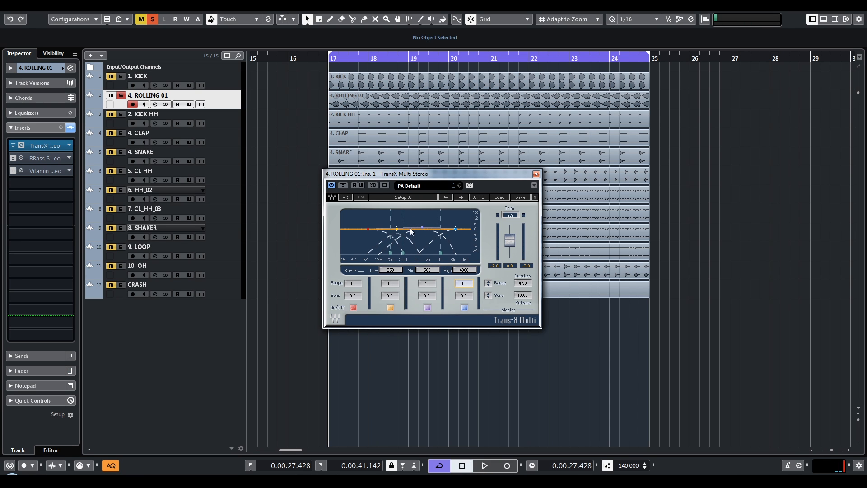
# - Unsolo 4. ROLLING 01, compare TransX Multi bypassed and active in the full mix, and close the plug-in
pyautogui.click(121, 95)
pyautogui.press('space')
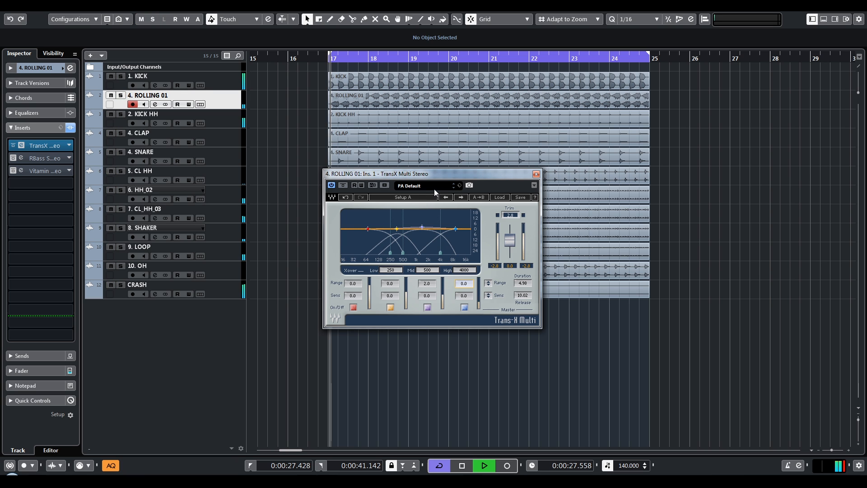
pyautogui.click(342, 186)
pyautogui.click(343, 186)
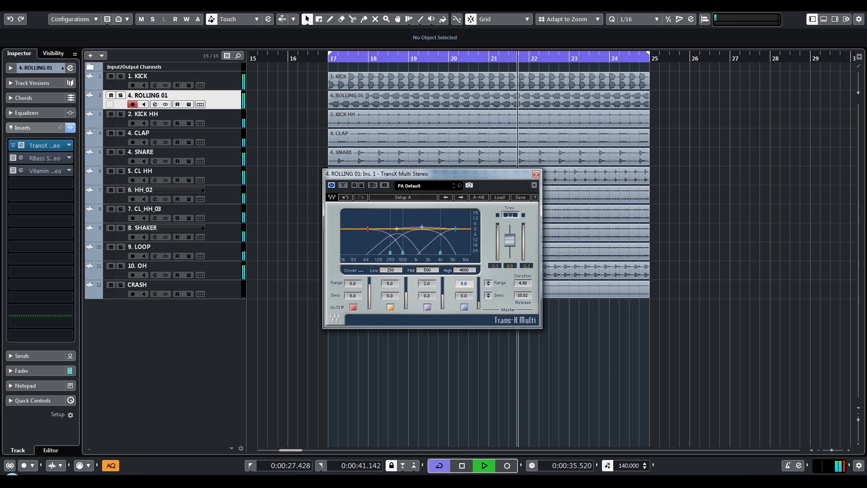
pyautogui.press('space')
pyautogui.press('Escape')
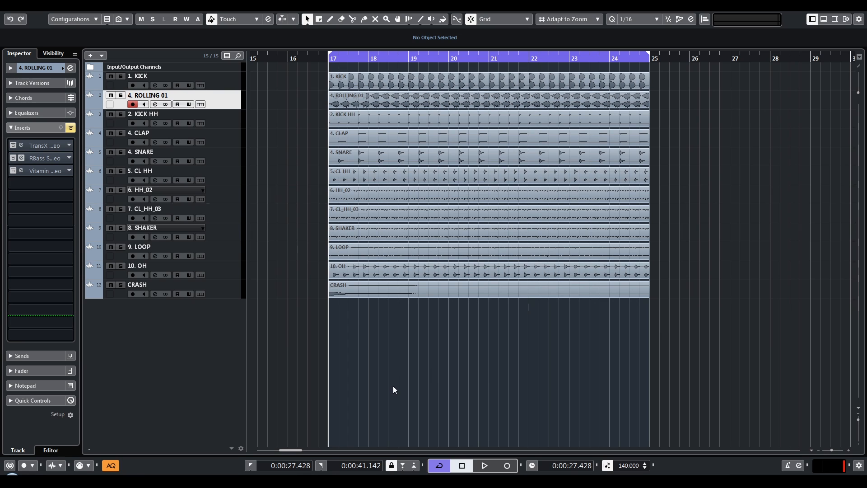
# - Open the RBass insert of 4. ROLLING 01, solo the track, and compare RBass bypassed and active during playback
pyautogui.click(25, 159)
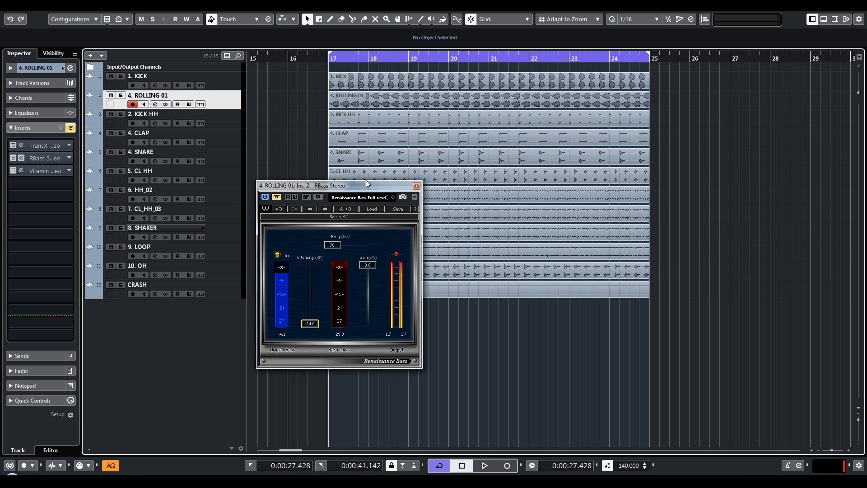
pyautogui.moveTo(346, 184); pyautogui.dragTo(403, 183)
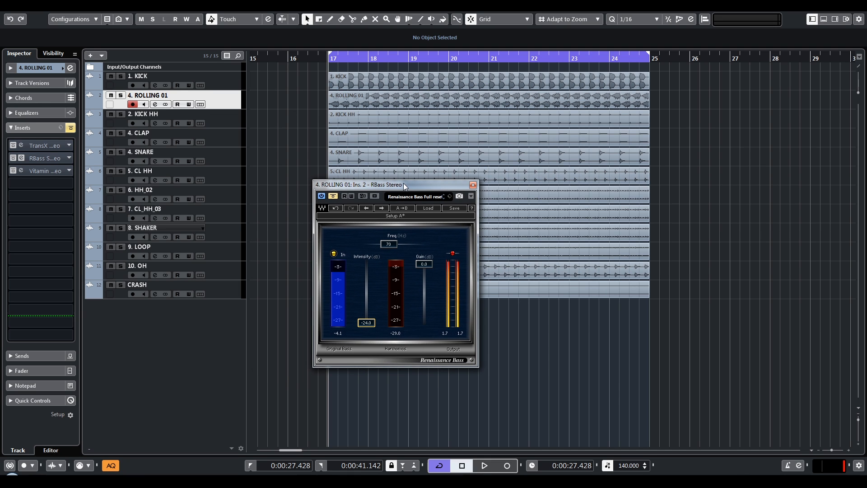
pyautogui.press('s')
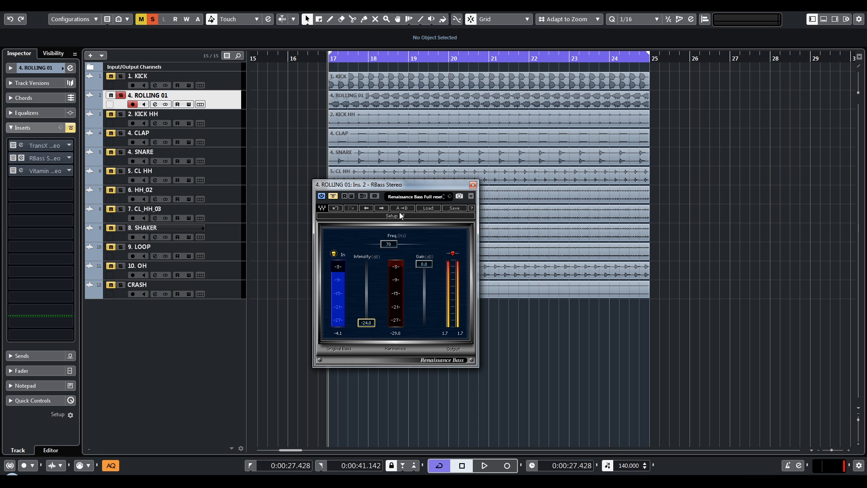
pyautogui.press('space')
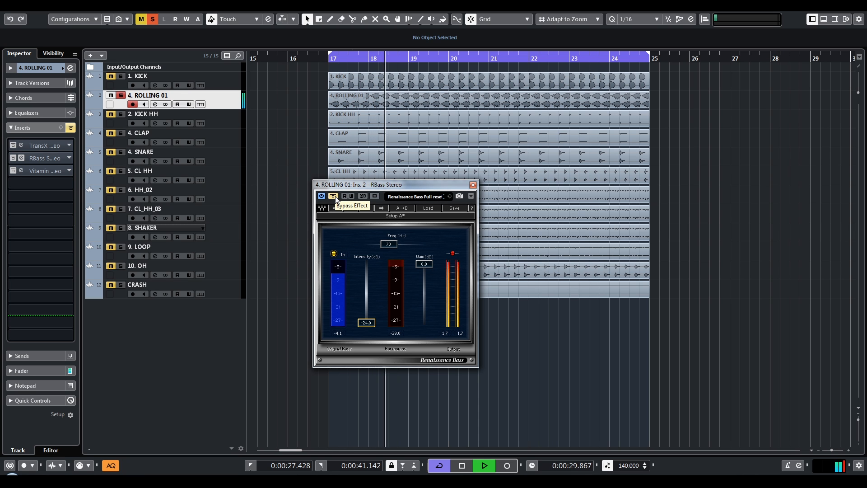
pyautogui.click(334, 197)
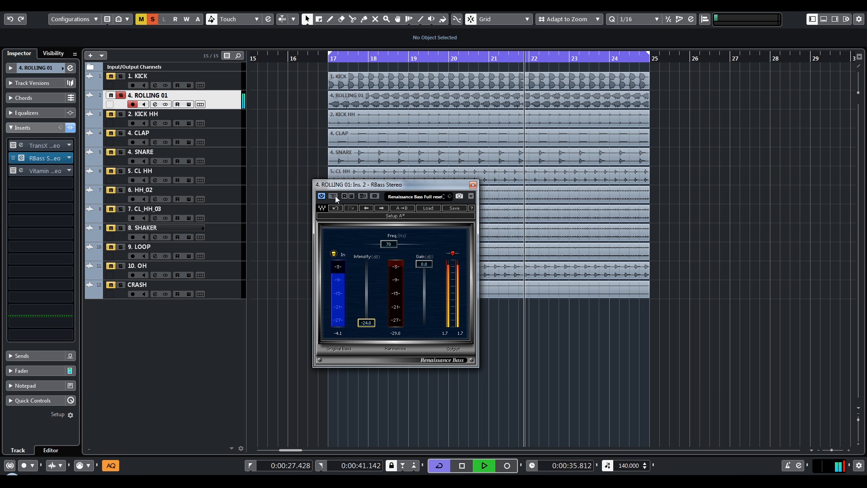
pyautogui.click(333, 197)
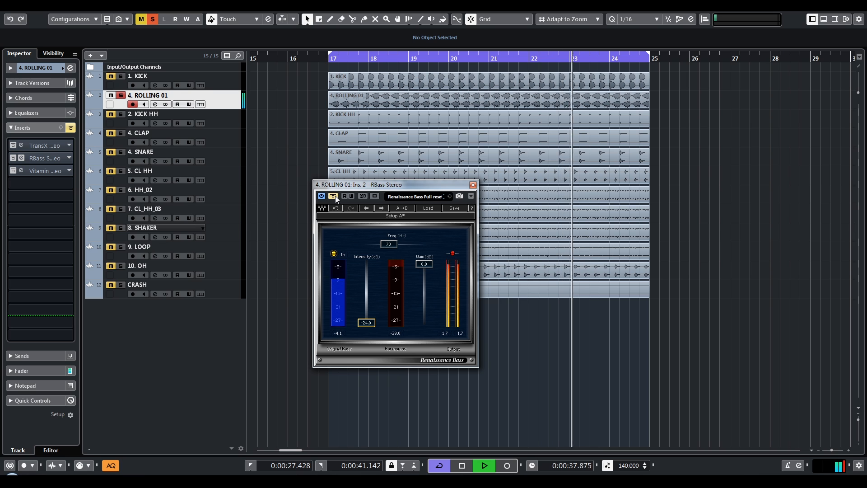
pyautogui.click(333, 197)
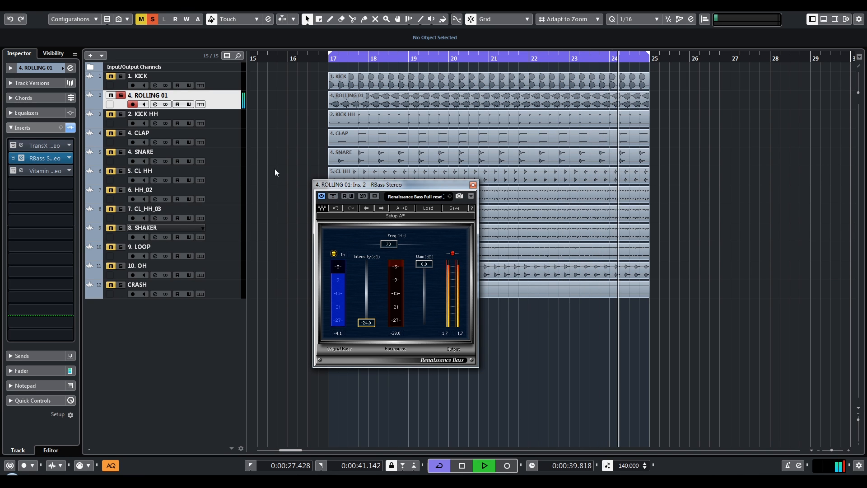
# - Unsolo 4. ROLLING 01 and compare RBass bypassed and active in the full mix, ending with playback stopped
pyautogui.click(121, 96)
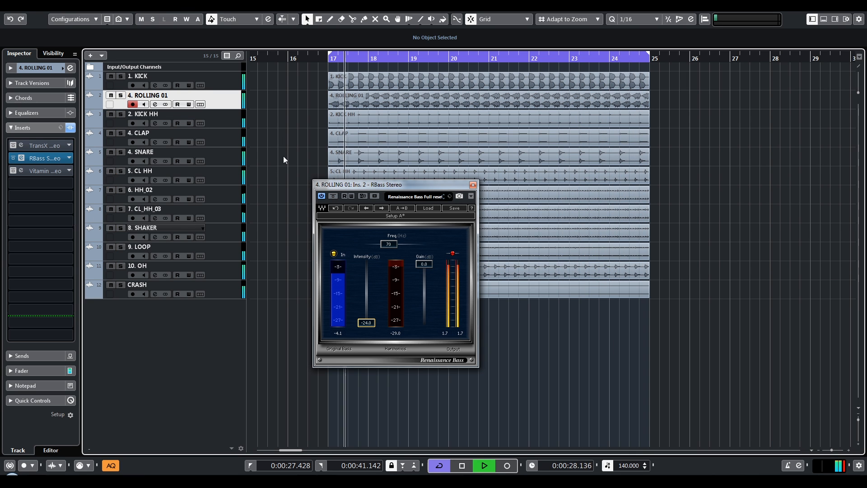
pyautogui.click(332, 197)
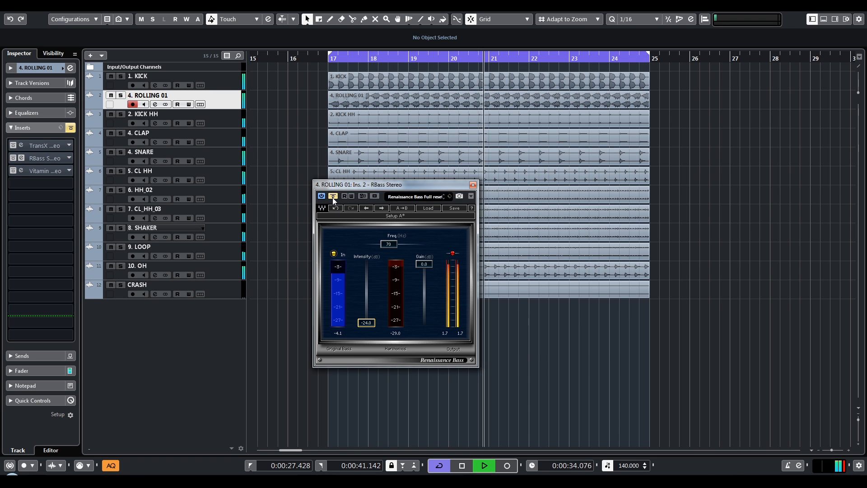
pyautogui.click(332, 197)
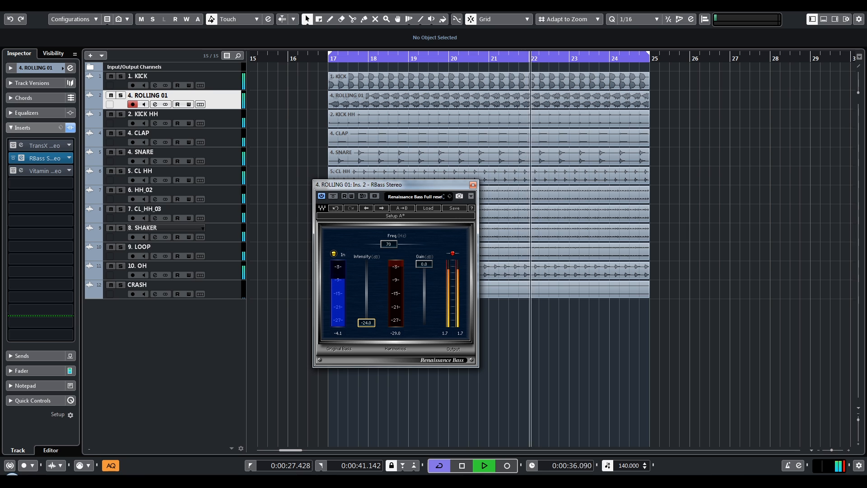
pyautogui.press('space')
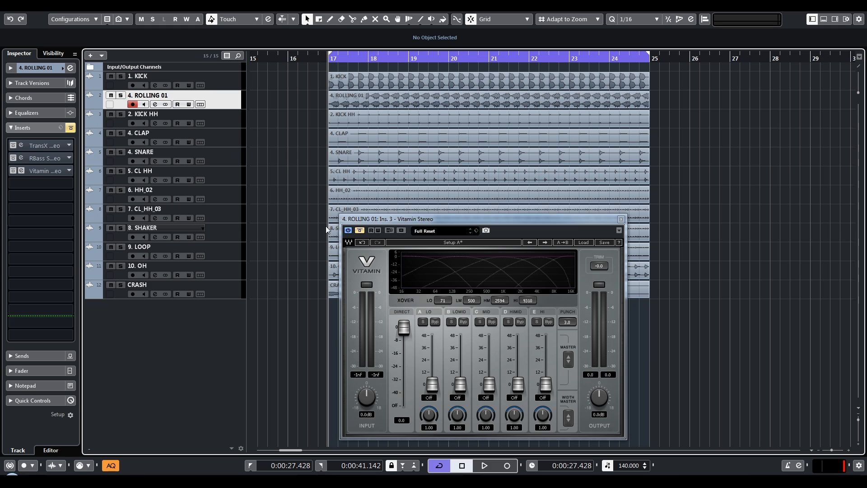
# - Solo 4. ROLLING 01 and compare its Vitamin insert bypassed and active during playback
pyautogui.press('s')
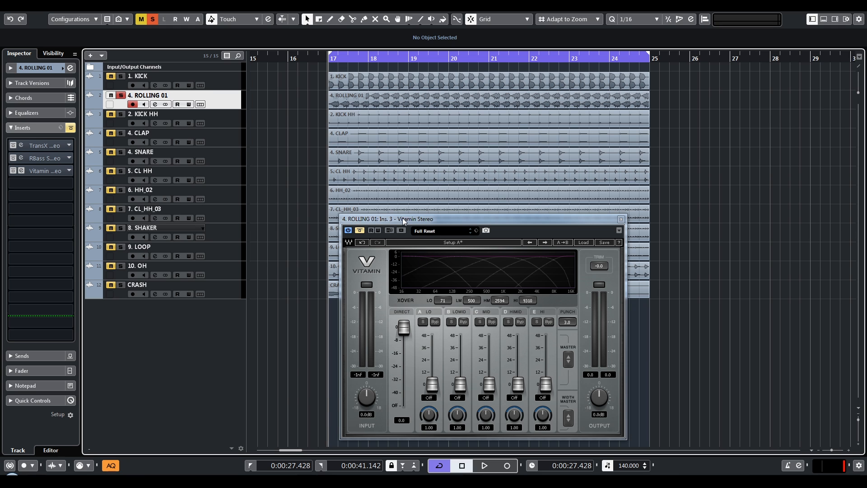
pyautogui.moveTo(403, 221); pyautogui.dragTo(307, 173)
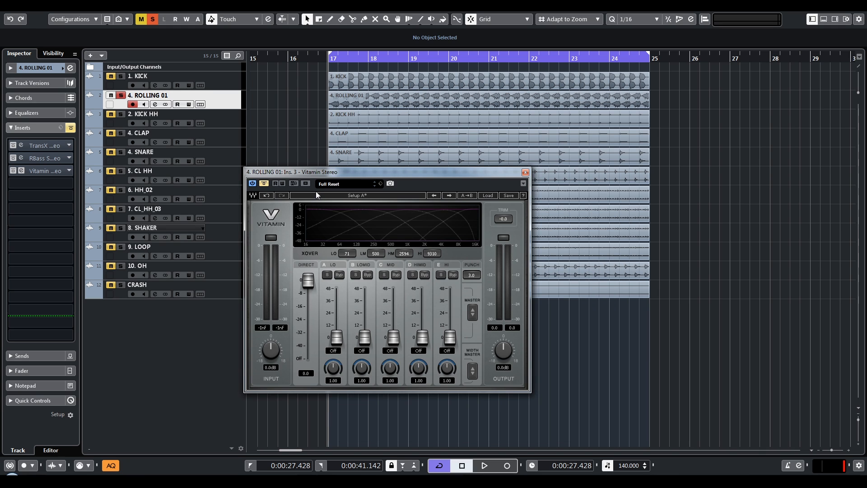
pyautogui.press('space')
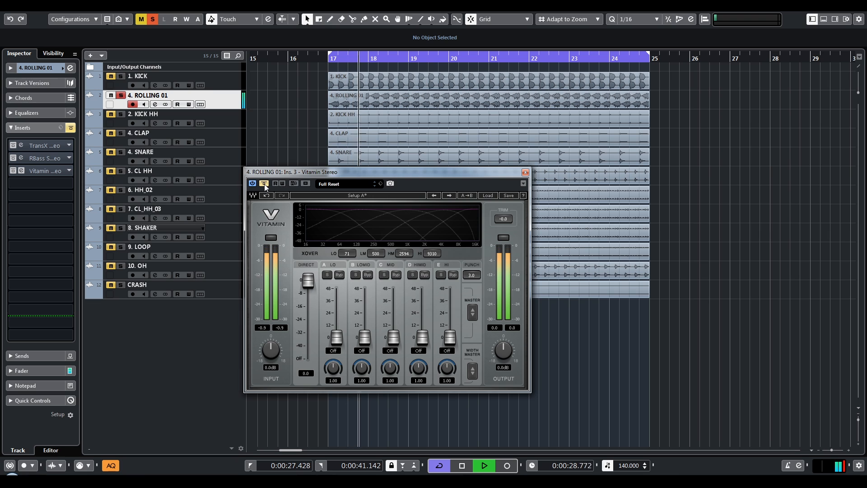
pyautogui.click(264, 183)
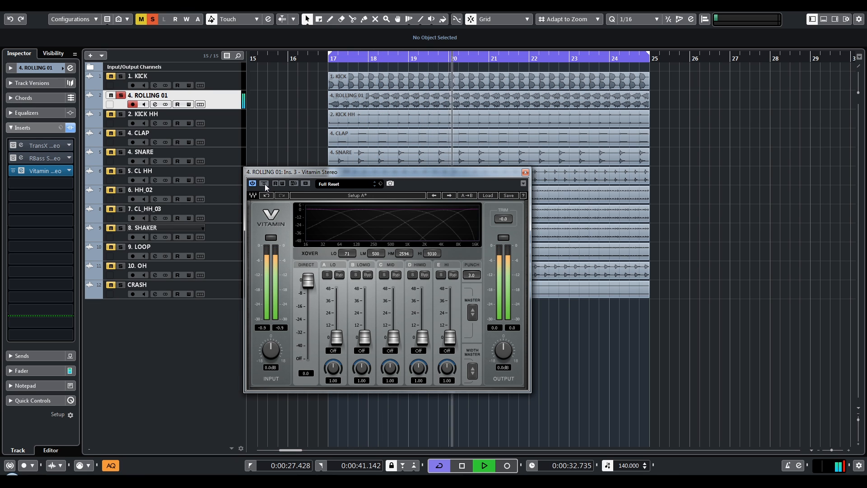
pyautogui.click(264, 183)
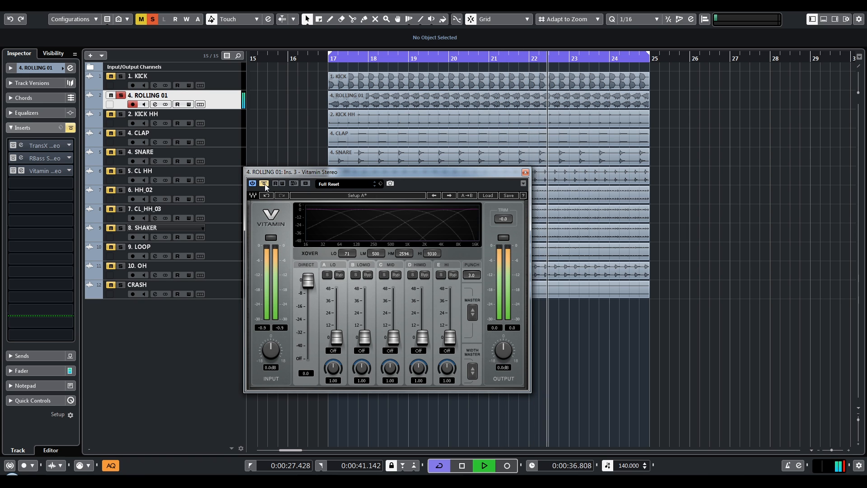
pyautogui.click(264, 184)
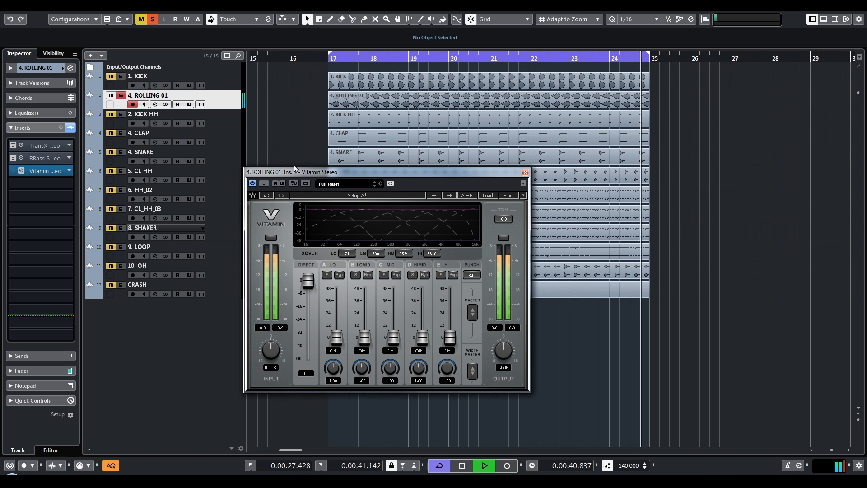
# - Unsolo 4. ROLLING 01 and set Vitamin's LO crossover to 115, comparing the plug-in bypassed and active in the full mix
pyautogui.press('s')
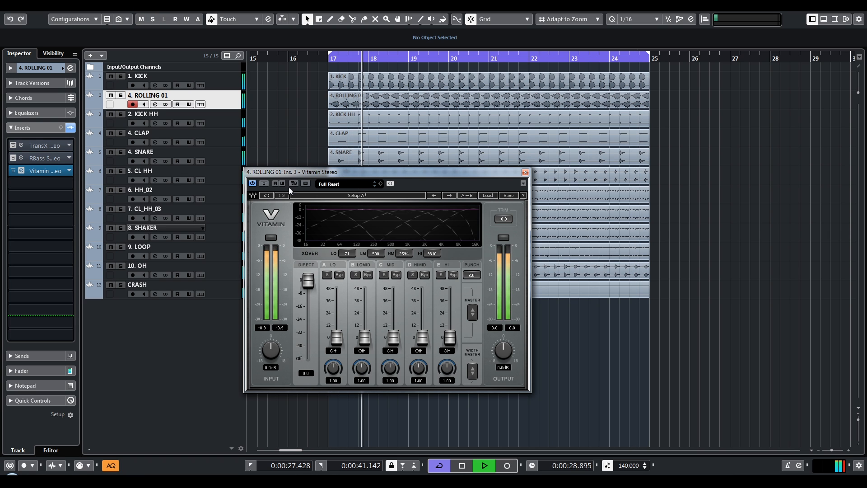
pyautogui.moveTo(345, 256)
pyautogui.mouseDown()
pyautogui.moveTo(345, 264)
pyautogui.moveTo(346, 243)
pyautogui.mouseUp()
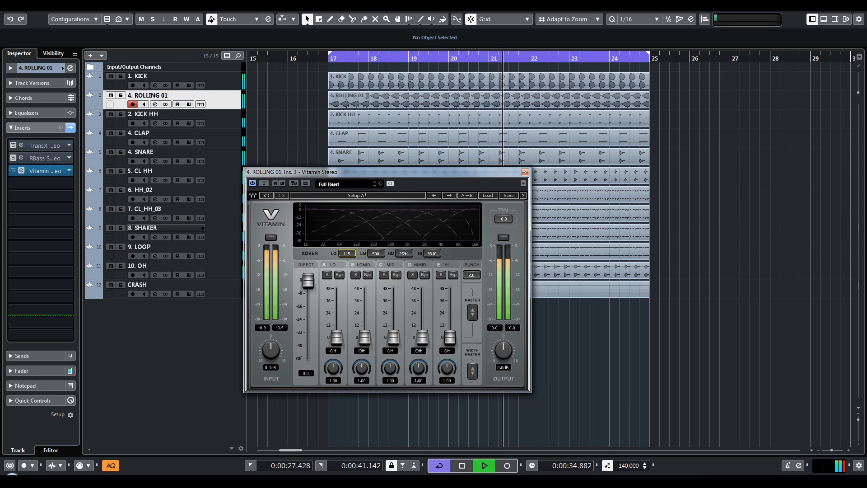
pyautogui.click(265, 184)
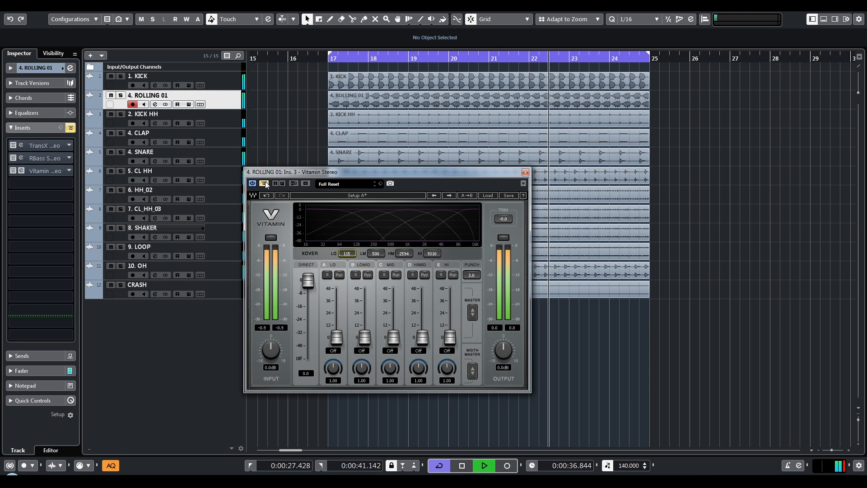
pyautogui.click(265, 183)
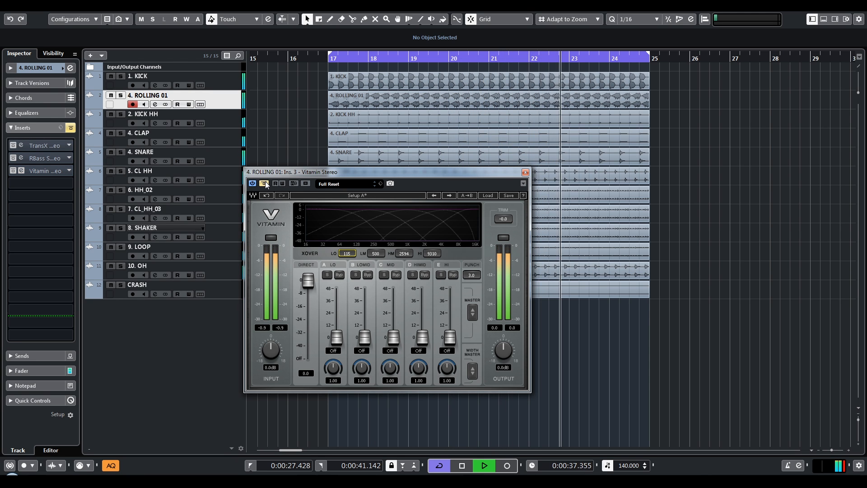
pyautogui.click(525, 172)
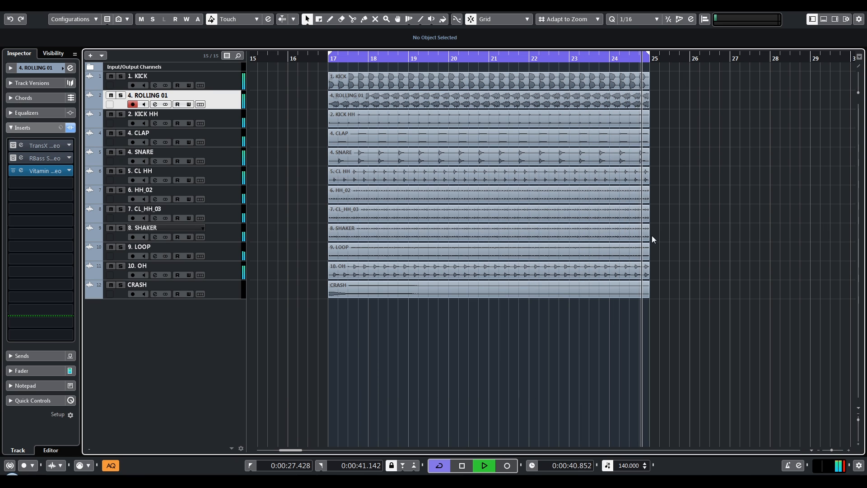
pyautogui.press('space')
# - Enable the 2 LMF equalizer band (1.5 dB at 81 Hz) on 4. ROLLING 01 and compare it off and on during playback
pyautogui.press('g')
pyautogui.press('g')
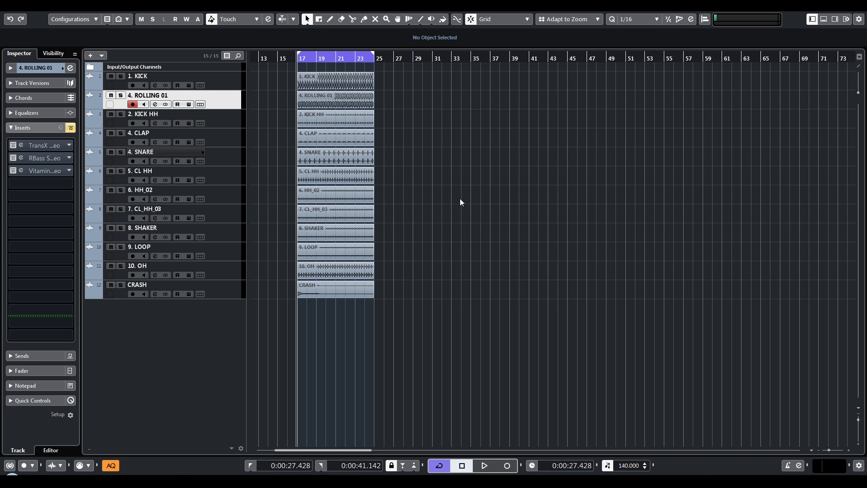
pyautogui.press('e')
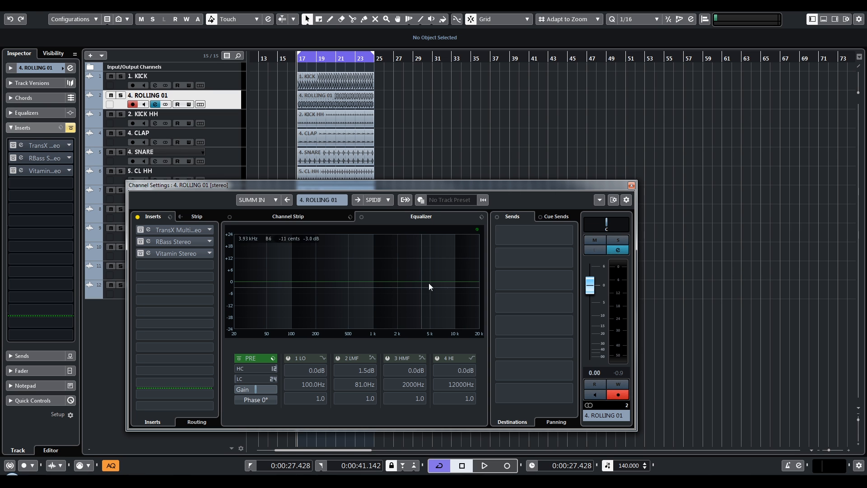
pyautogui.click(337, 358)
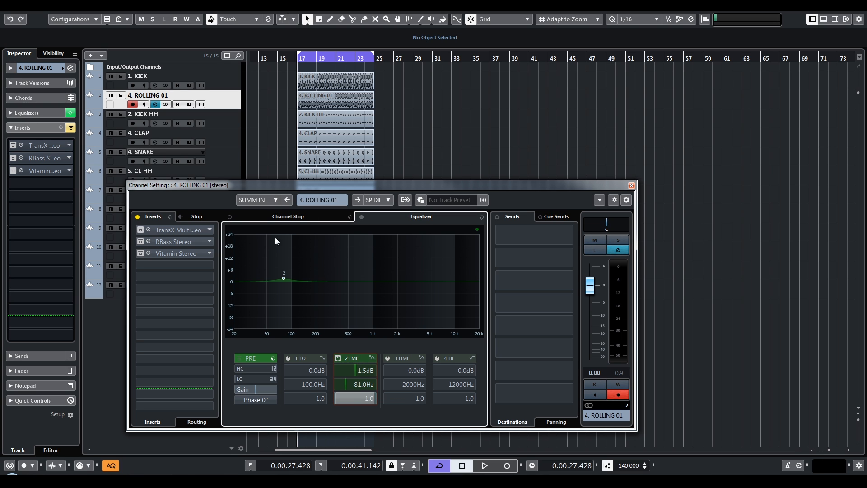
pyautogui.press('space')
pyautogui.click(338, 358)
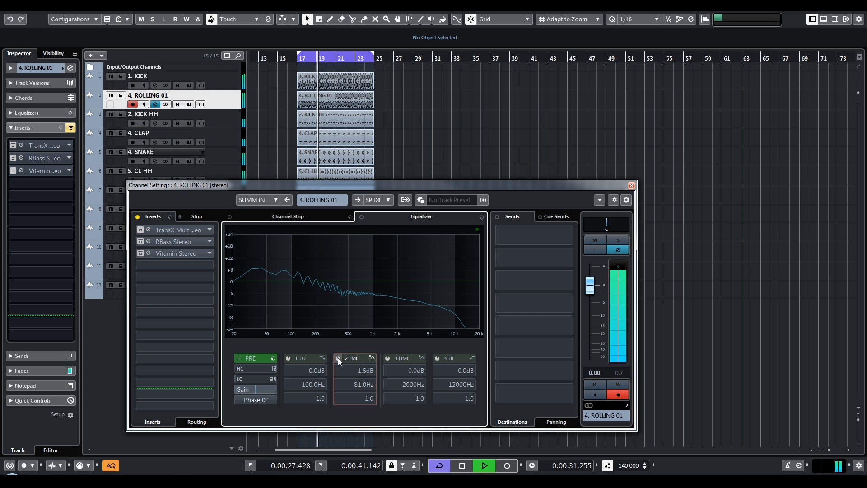
pyautogui.click(338, 358)
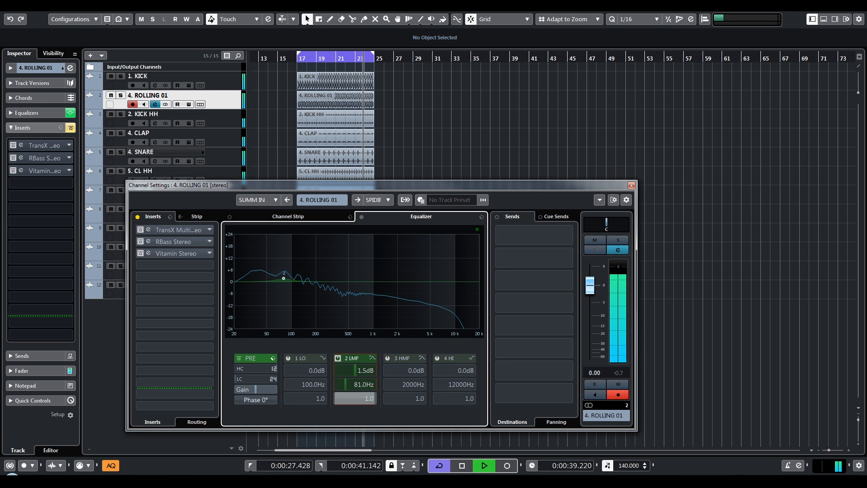
pyautogui.press('space')
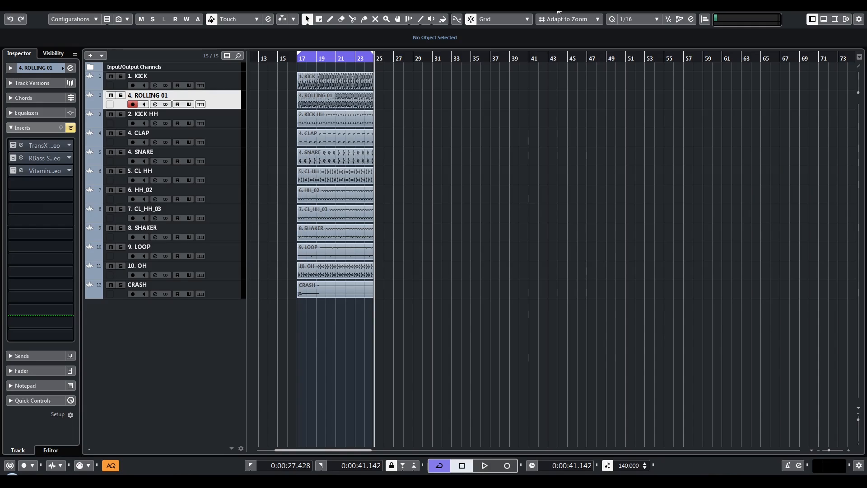
# - Duplicate the 1. KICK, 2. KICK HH, 4. CLAP and 4. SNARE clips so the copies start at bar 25
pyautogui.click(335, 83)
pyautogui.hotkey('ctrl', 'd')
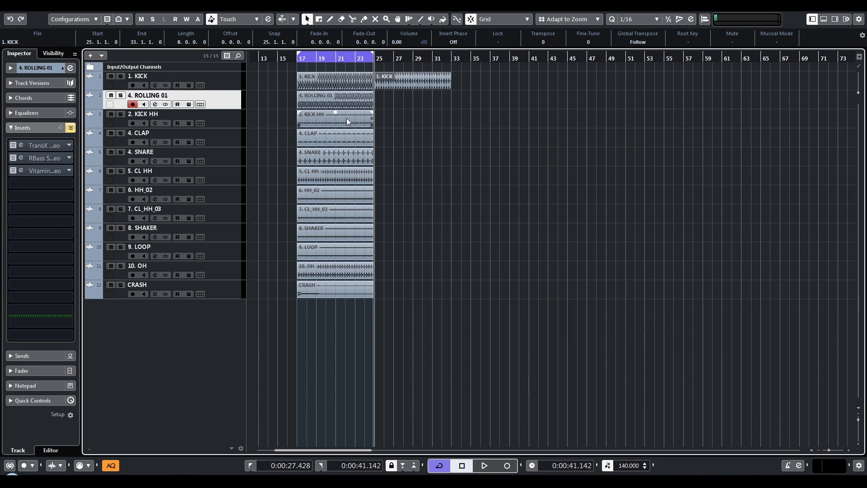
pyautogui.click(346, 118)
pyautogui.hotkey('ctrl', 'd')
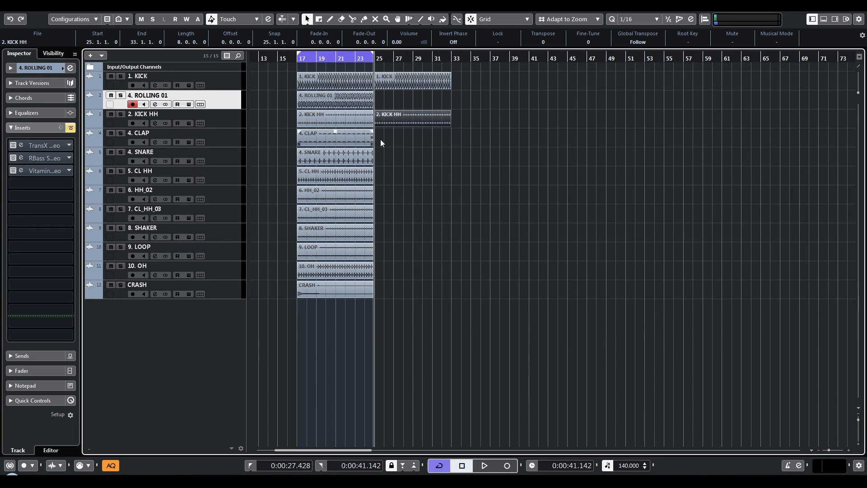
pyautogui.click(405, 149)
pyautogui.click(343, 140)
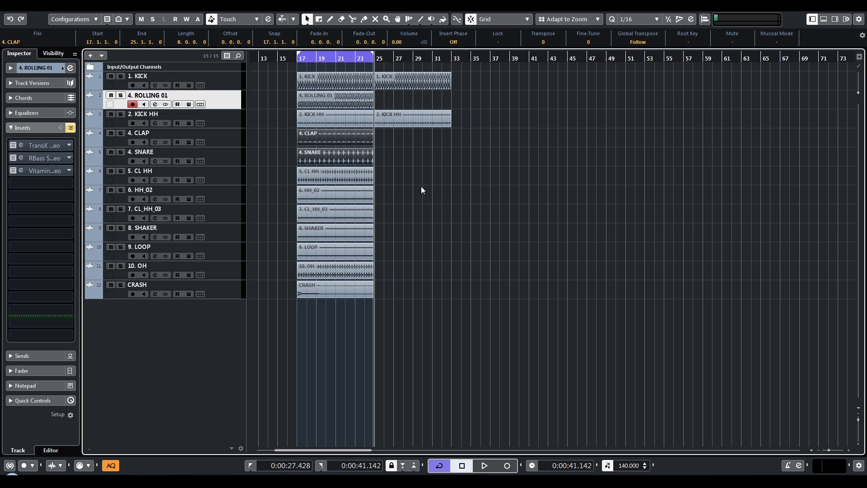
pyautogui.hotkey('ctrl', 'd')
# - Switch to the file explorer and add 9. TRIPPLET 01.wav from 140 > 3. BASS to the 4. ROLLING 01 track at bar 25
pyautogui.hotkey('alt', 'Tab')
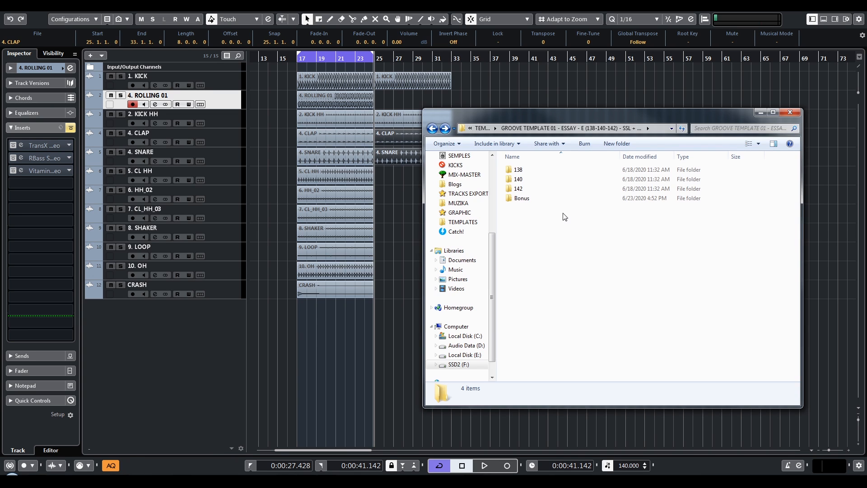
pyautogui.doubleClick(518, 180)
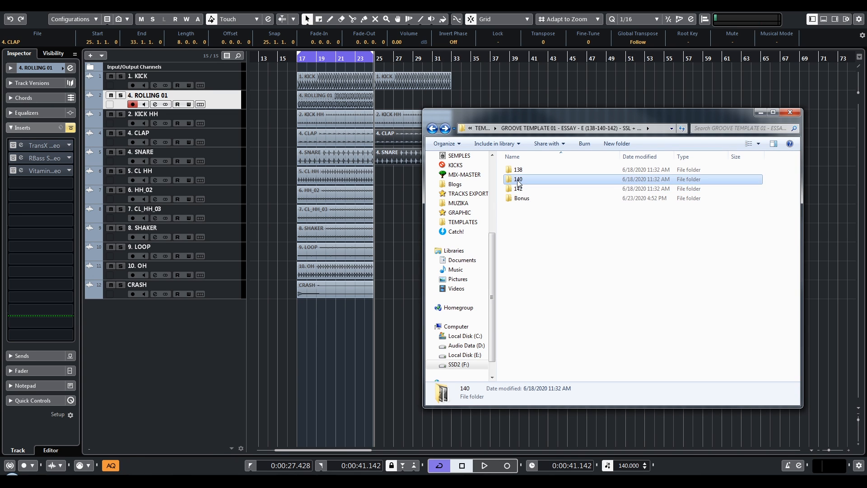
pyautogui.doubleClick(528, 170)
pyautogui.click(535, 264)
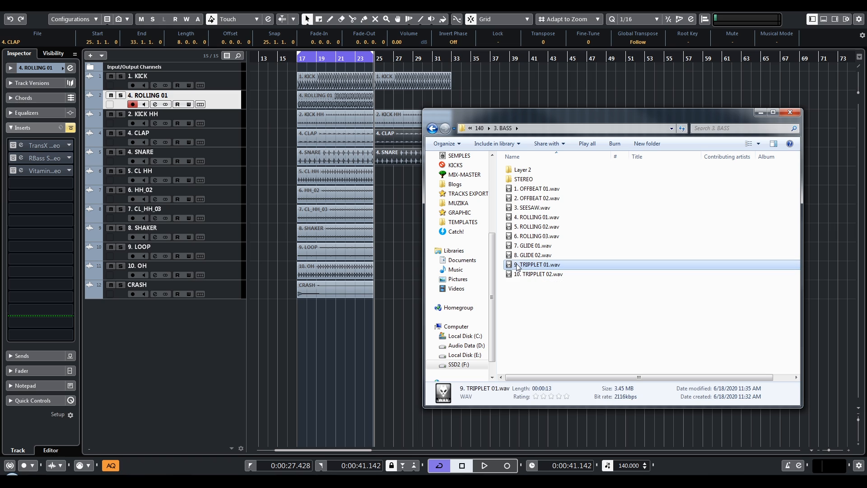
pyautogui.click(535, 274)
pyautogui.moveTo(529, 266); pyautogui.dragTo(383, 108)
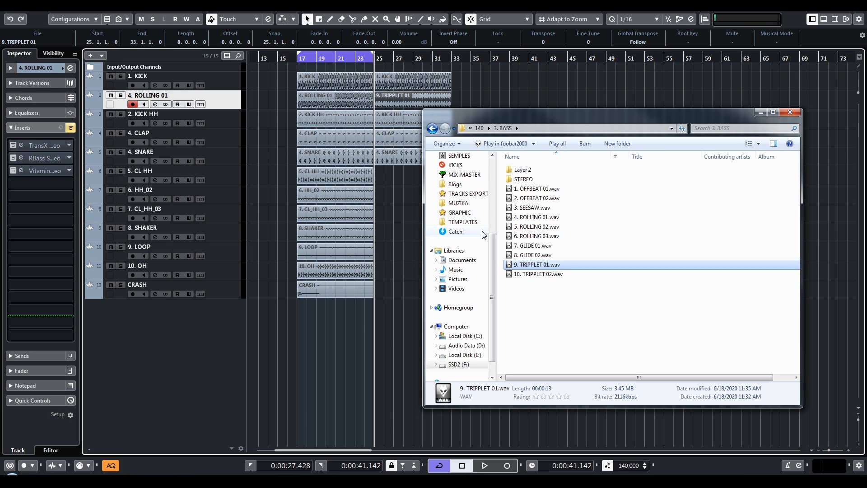
# - Insert the six WAV files from 140 > TRIPLETT DRUMS at bar 25 on different tracks, starting at the 5. CL HH track
pyautogui.click(431, 128)
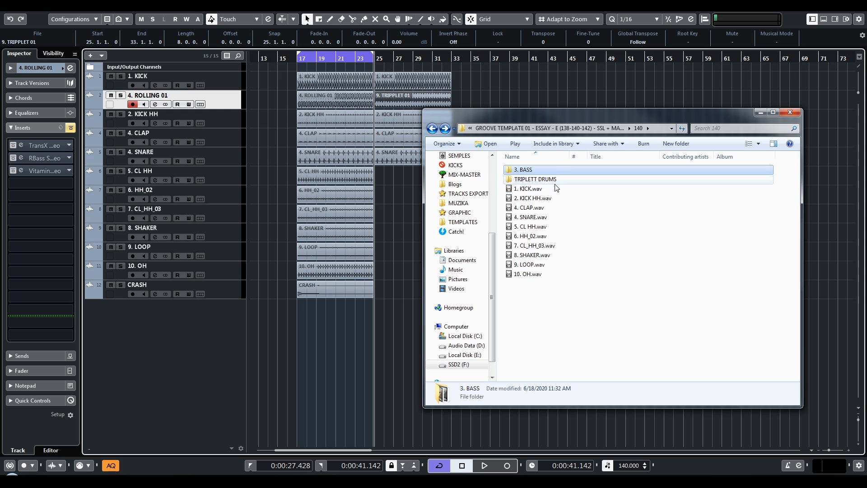
pyautogui.doubleClick(535, 180)
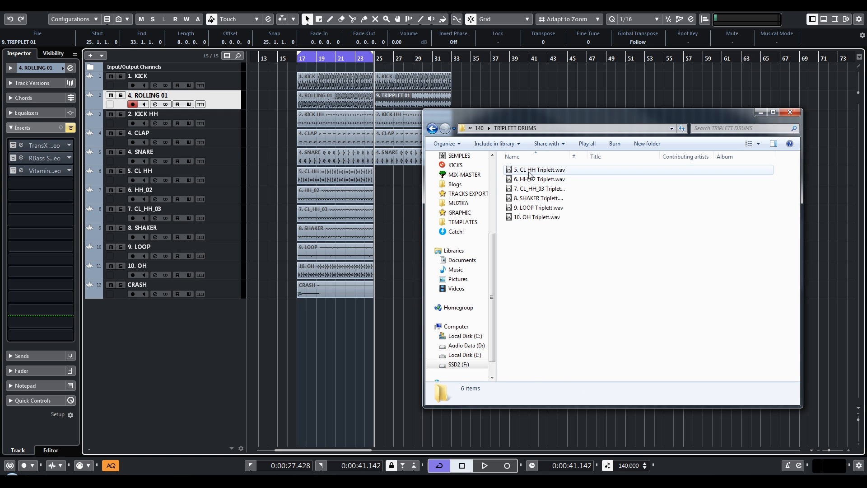
pyautogui.click(531, 171)
pyautogui.keyDown('shift'); pyautogui.click(520, 218); pyautogui.keyUp('shift')
pyautogui.moveTo(523, 171); pyautogui.dragTo(372, 174)
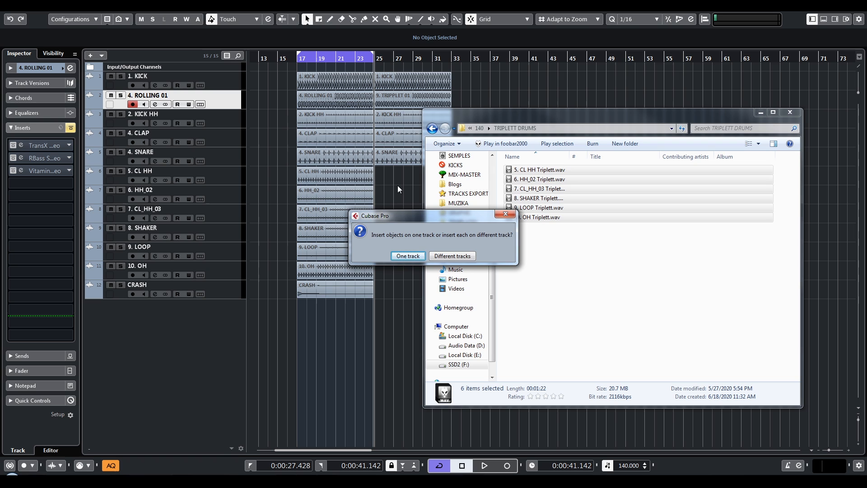
pyautogui.click(454, 253)
pyautogui.click(464, 276)
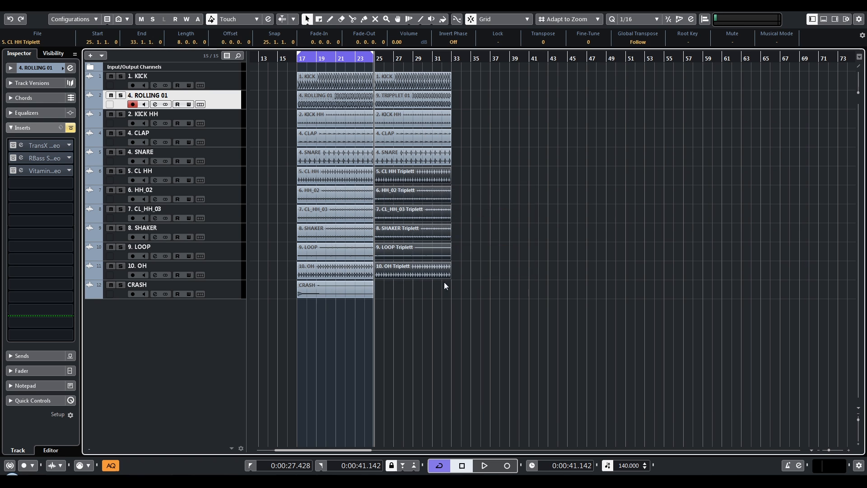
# - Duplicate the CRASH clip so the copy starts at bar 25, and start playback
pyautogui.click(335, 296)
pyautogui.hotkey('ctrl', 'd')
pyautogui.click(500, 345)
pyautogui.press('space')
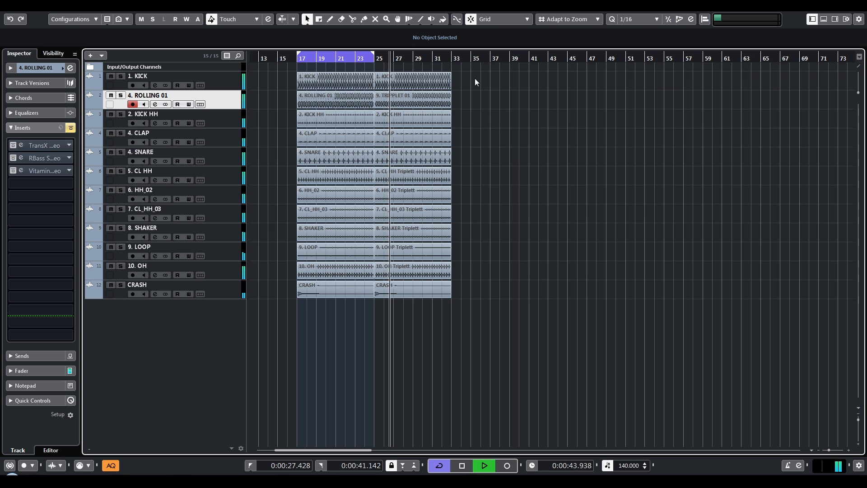
# - Duplicate the drum and crash clips of the bar 25 section so the copies start at bar 33, leaving out the bass clip
pyautogui.moveTo(475, 82); pyautogui.dragTo(423, 278)
pyautogui.hotkey('ctrl', 'd')
pyautogui.click(474, 348)
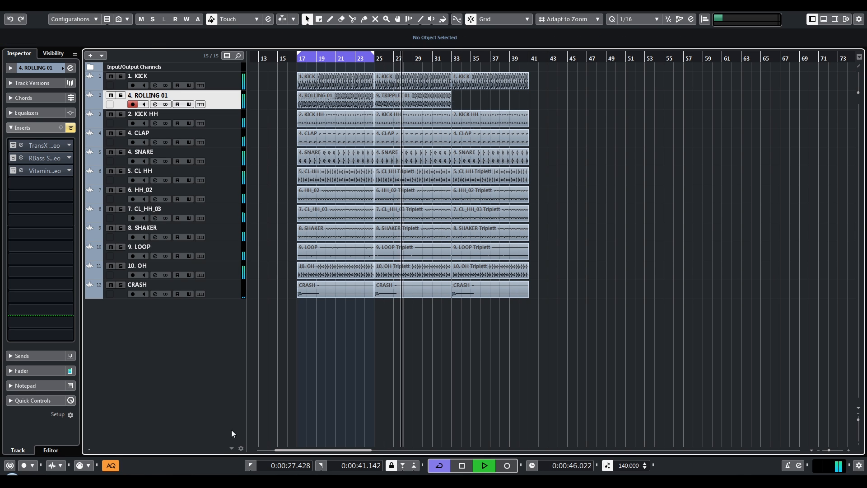
# - Switch to the file explorer, add 10. TRIPPLET 02.wav from 140 > 3. BASS to the 4. ROLLING 01 track at bar 33, and stop playback
pyautogui.hotkey('alt', 'Tab')
pyautogui.click(431, 128)
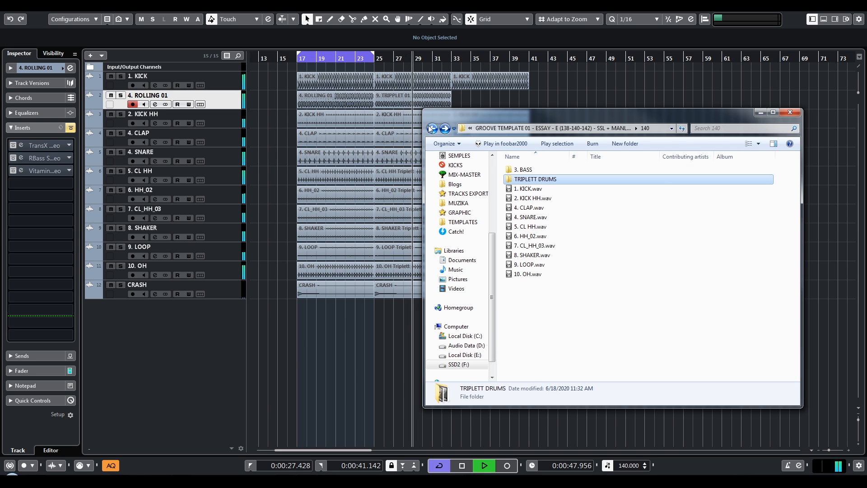
pyautogui.click(445, 128)
pyautogui.hotkey('alt', 'Left')
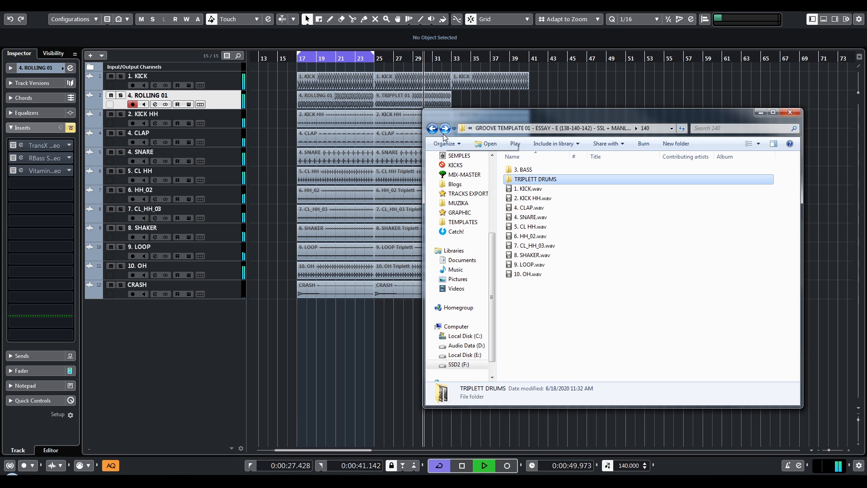
pyautogui.doubleClick(528, 169)
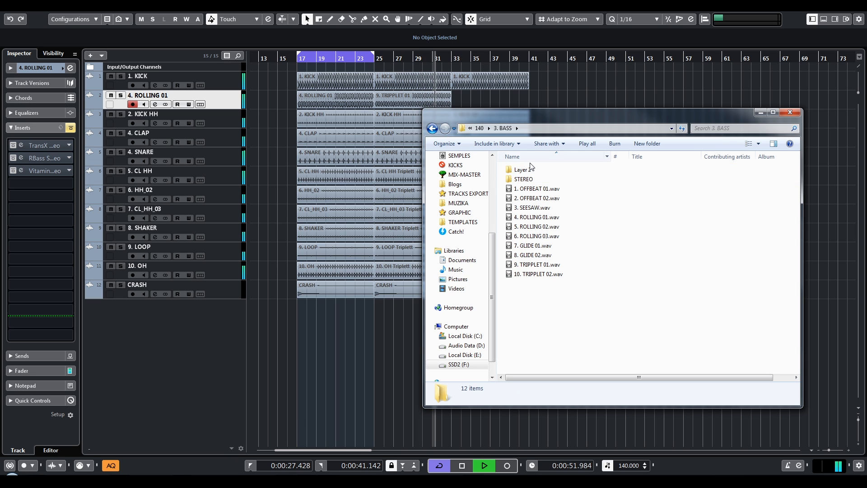
pyautogui.moveTo(524, 121); pyautogui.dragTo(715, 109)
pyautogui.moveTo(729, 261); pyautogui.dragTo(460, 95)
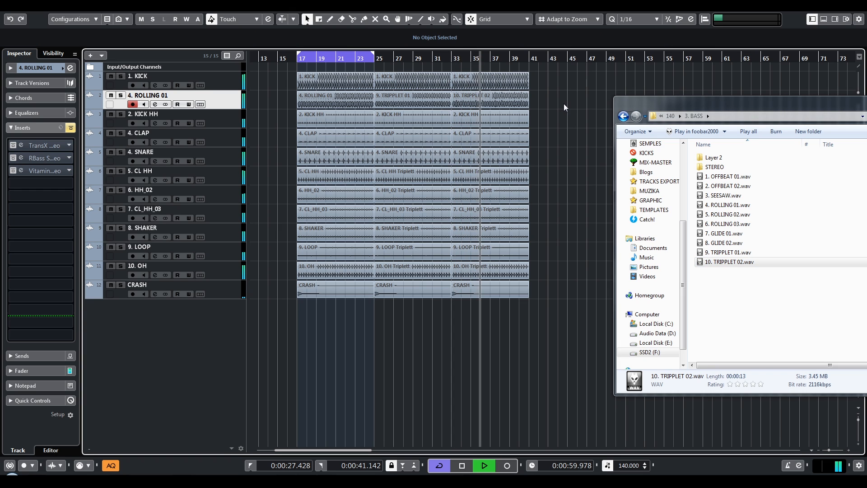
pyautogui.press('space')
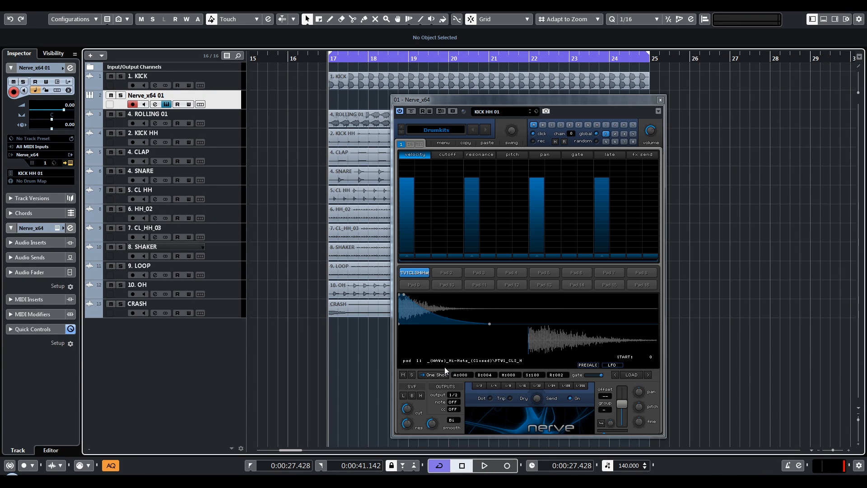
# - Solo the 1. KICK and Nerve_x64 01 tracks and play them together
pyautogui.click(224, 87)
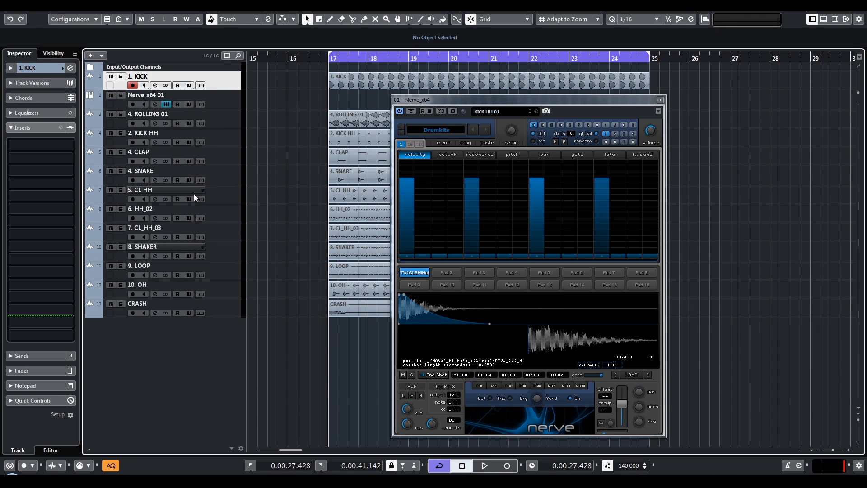
pyautogui.press('s')
pyautogui.click(221, 106)
pyautogui.press('s')
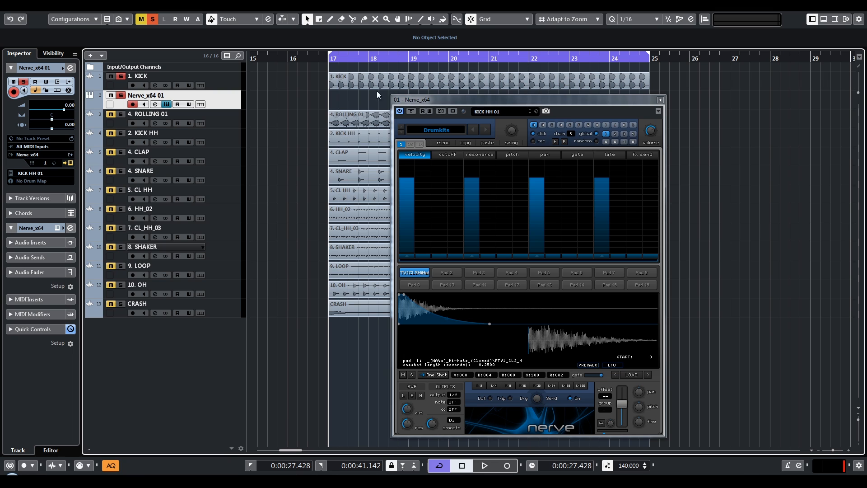
pyautogui.press('space')
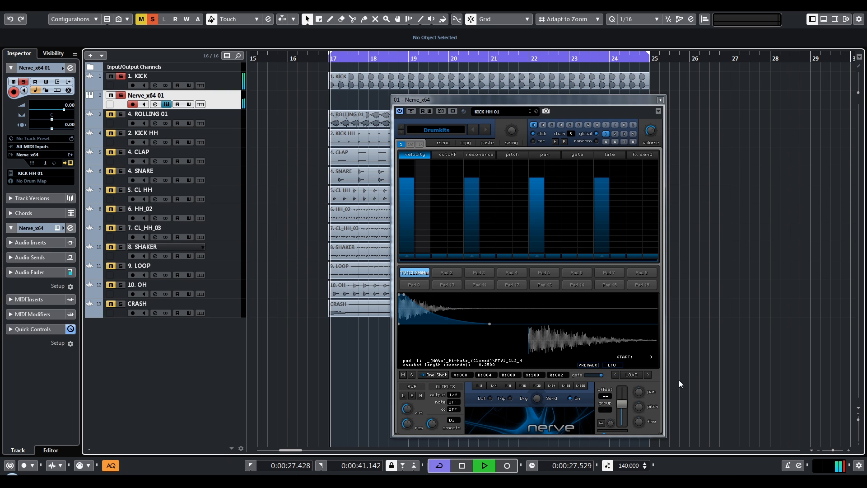
# - Step forward through the closed hi-hat samples on Nerve's first pad, auditioning each against the kick
pyautogui.click(648, 374)
pyautogui.click(646, 377)
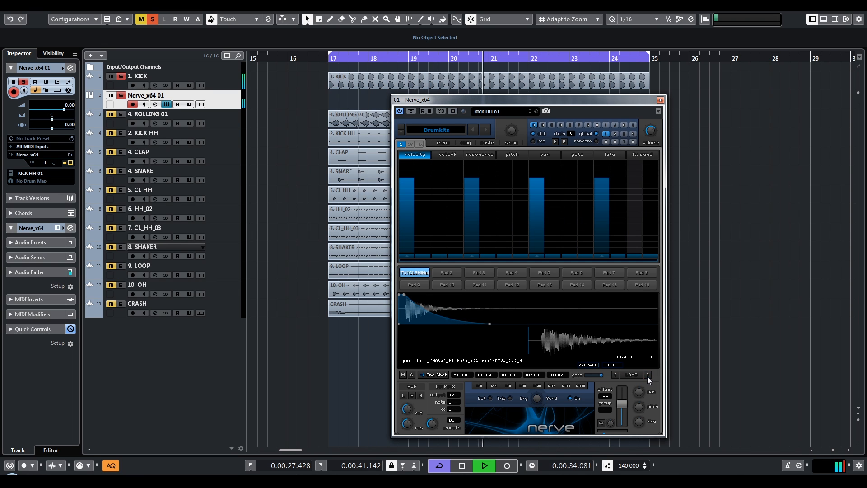
pyautogui.click(648, 375)
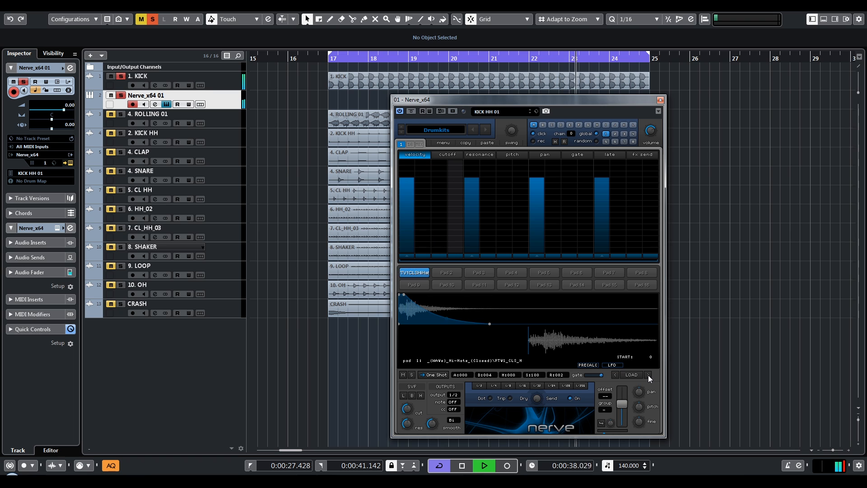
pyautogui.click(648, 375)
pyautogui.click(648, 375)
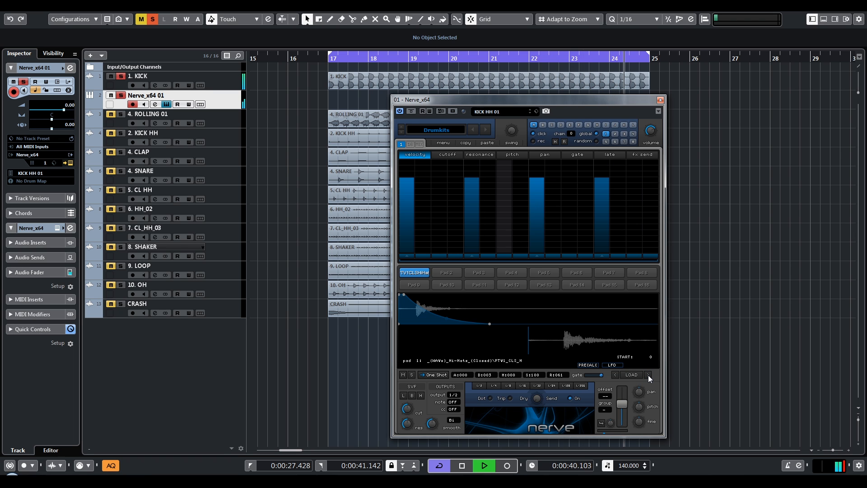
pyautogui.click(649, 375)
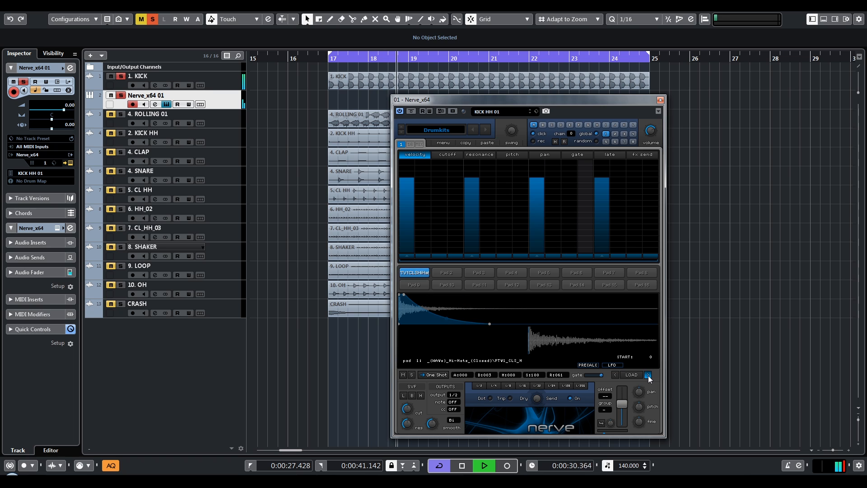
# - Lengthen the release envelope on Nerve's first pad, load the next closed hi-hat sample, and stop playback
pyautogui.moveTo(445, 317); pyautogui.dragTo(554, 323)
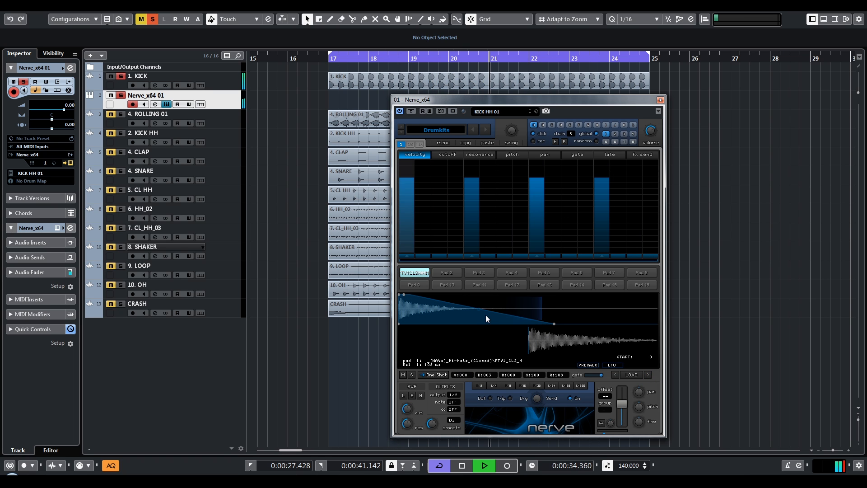
pyautogui.click(650, 373)
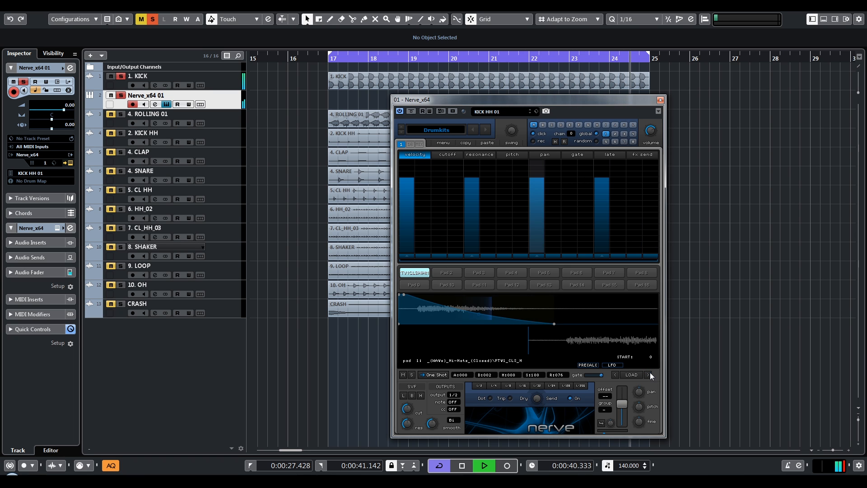
pyautogui.press('space')
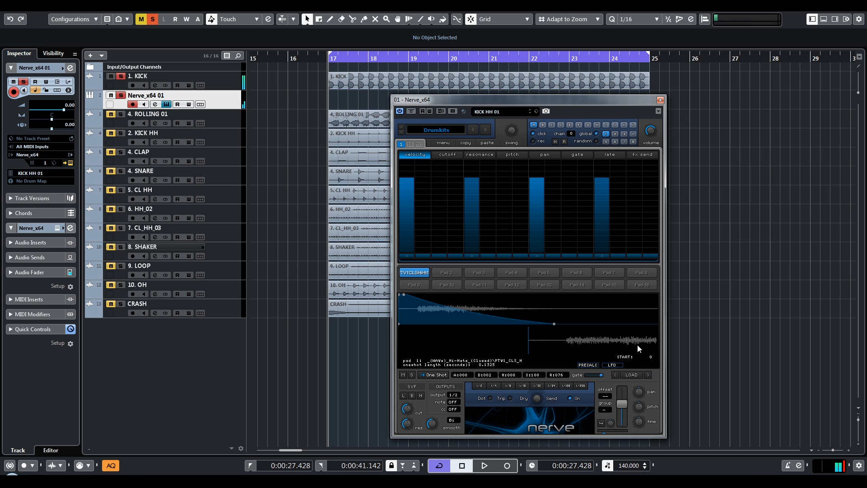
pyautogui.hotkey('ctrl', 'z')
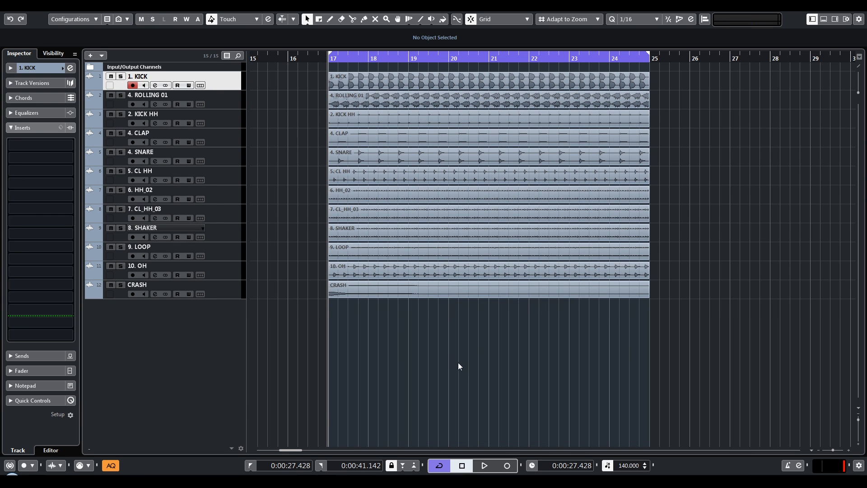
# - Solo the 10. OH, 4. SNARE and 4. CLAP tracks one after another, and clear the solo
pyautogui.click(234, 276)
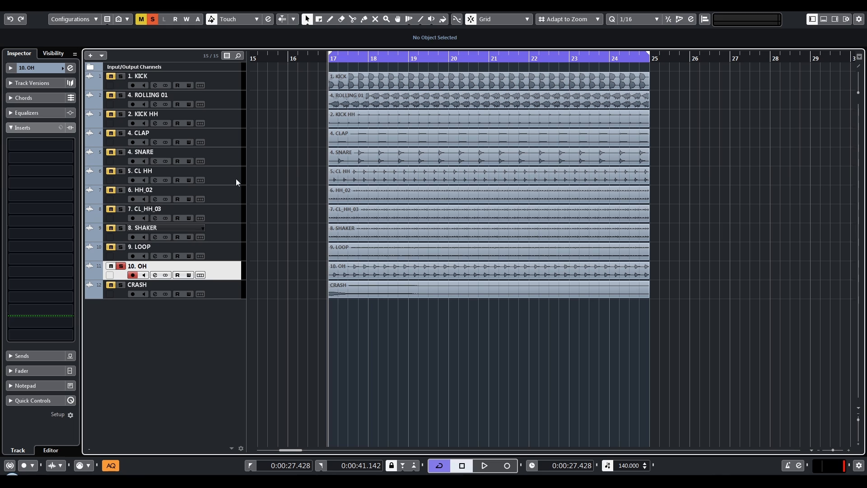
pyautogui.click(226, 156)
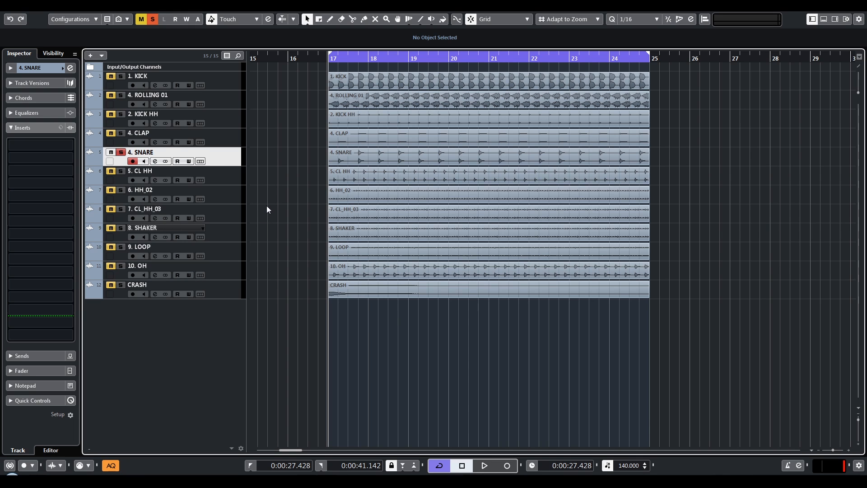
pyautogui.click(234, 142)
pyautogui.press('s')
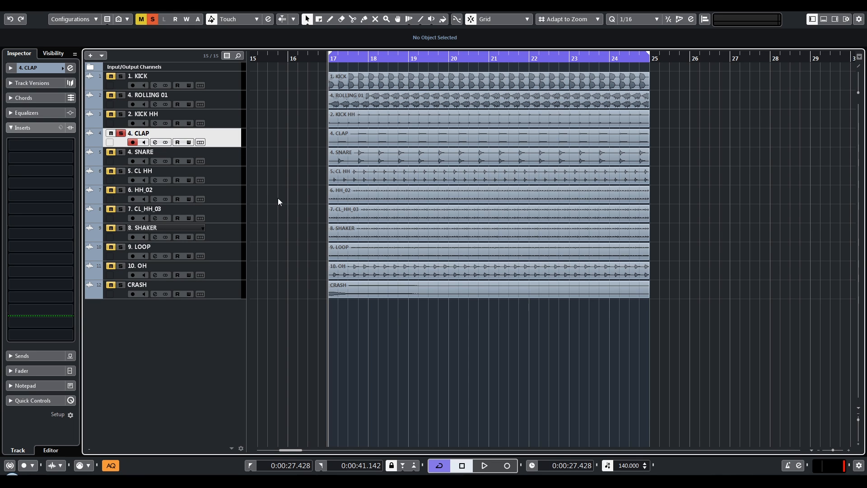
pyautogui.press('s')
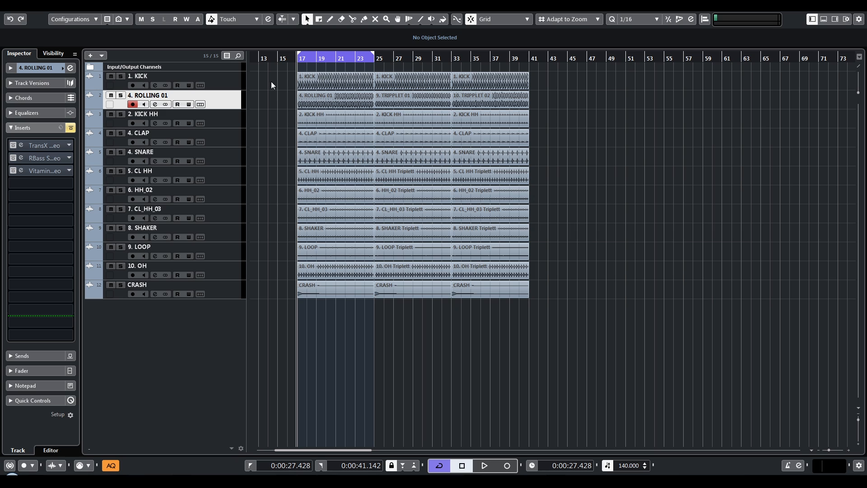
# - Select all clips of the bar 17 to 25 section and lower their clip volume to about -7.28 dB
pyautogui.moveTo(278, 86); pyautogui.dragTo(347, 256)
pyautogui.moveTo(333, 75); pyautogui.dragTo(335, 83)
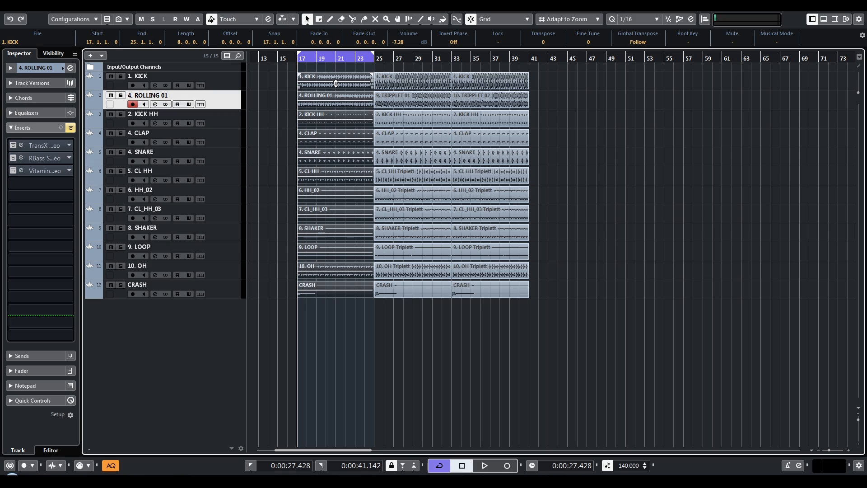